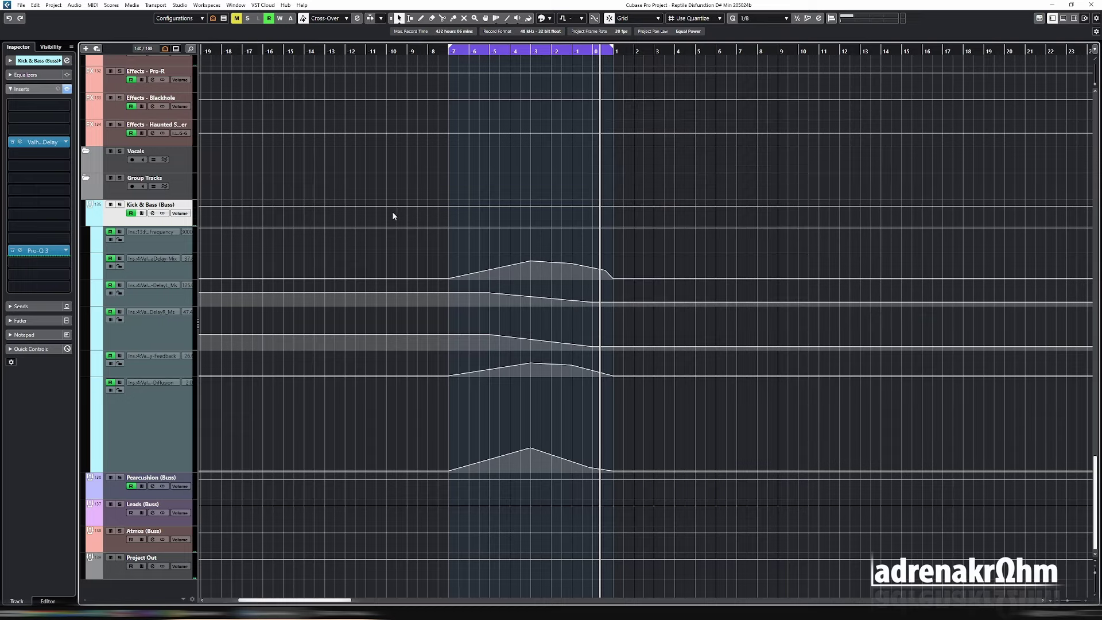
Solo the Kick & Bass (Buss) track, then locate its delay automation lanes.
click(120, 205)
scroll(444, 251, up, 20)
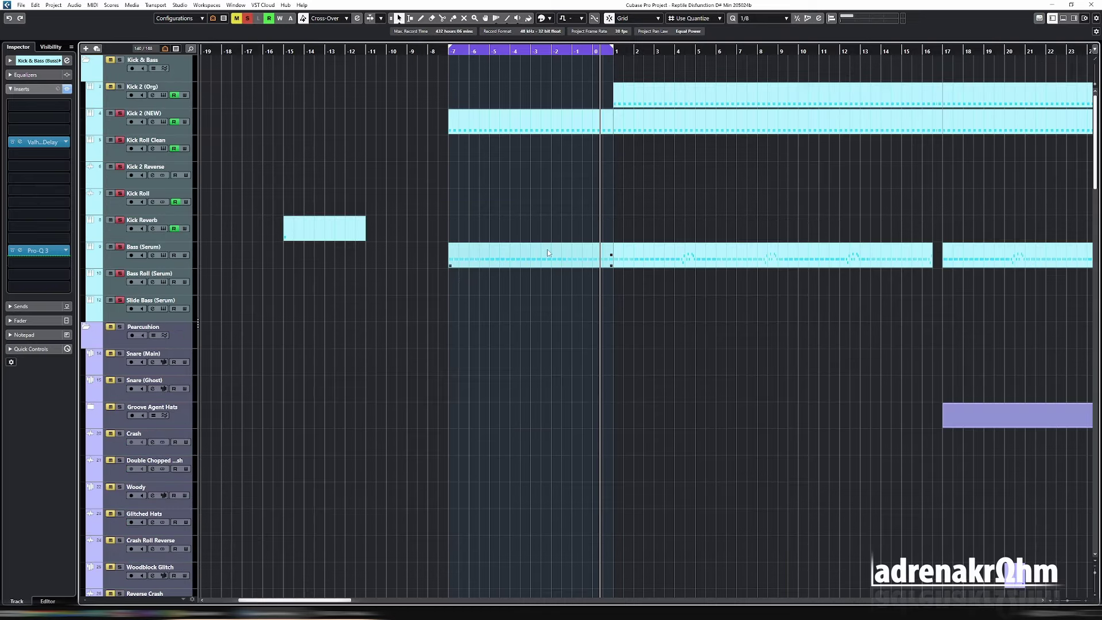
scroll(540, 230, down, 4)
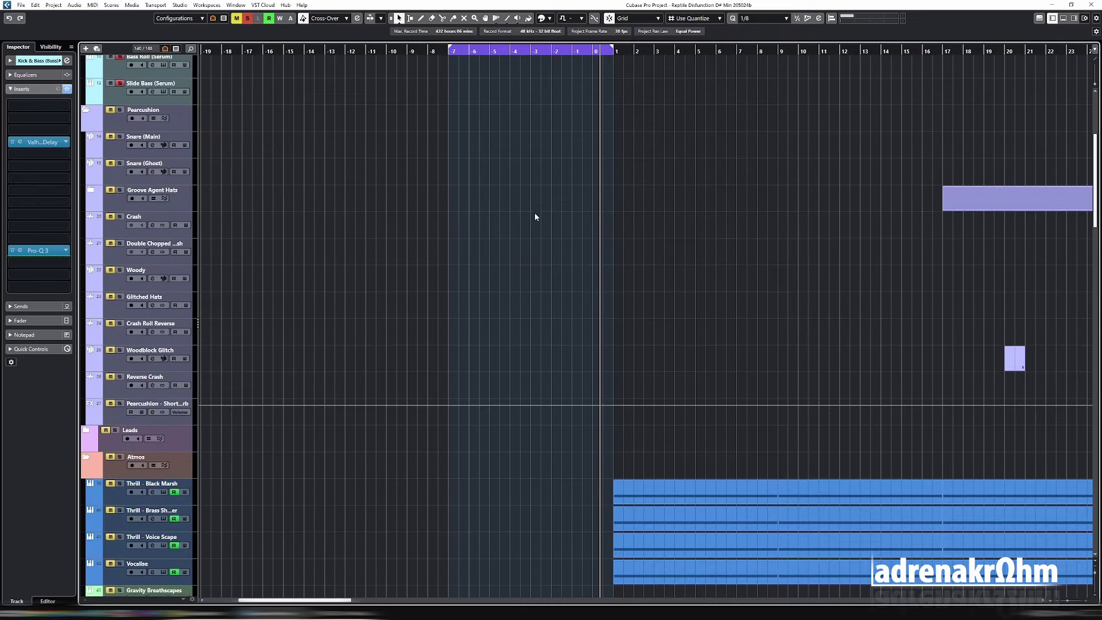
scroll(535, 217, down, 15)
scroll(541, 216, down, 15)
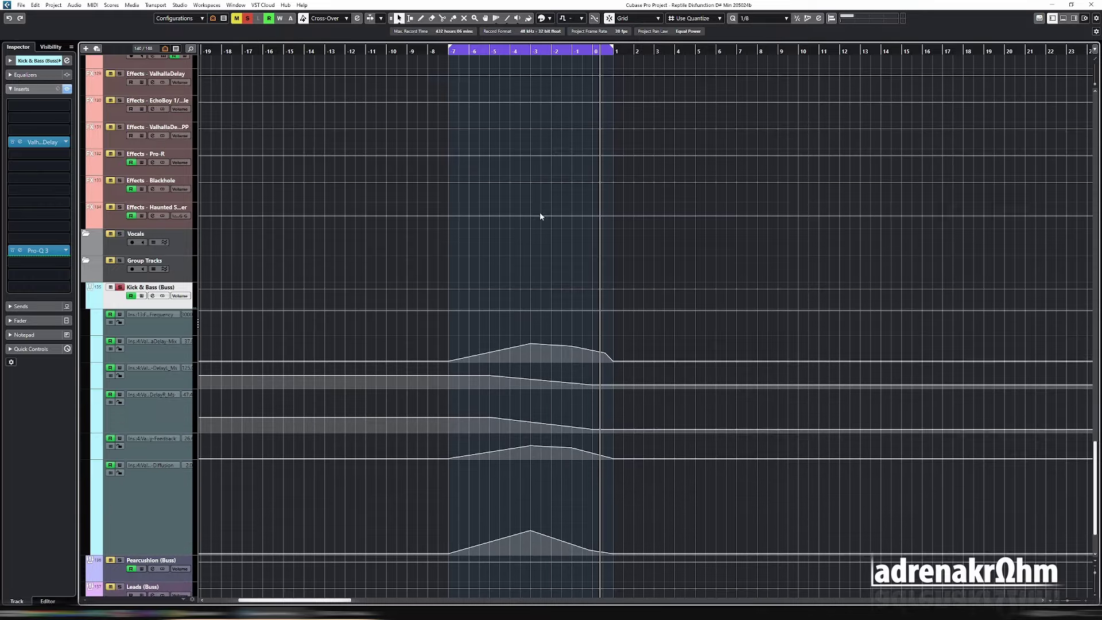
Bypass the ValhallaDelay insert on the Kick & Bass buss and continue playback from about bar 41.
click(12, 142)
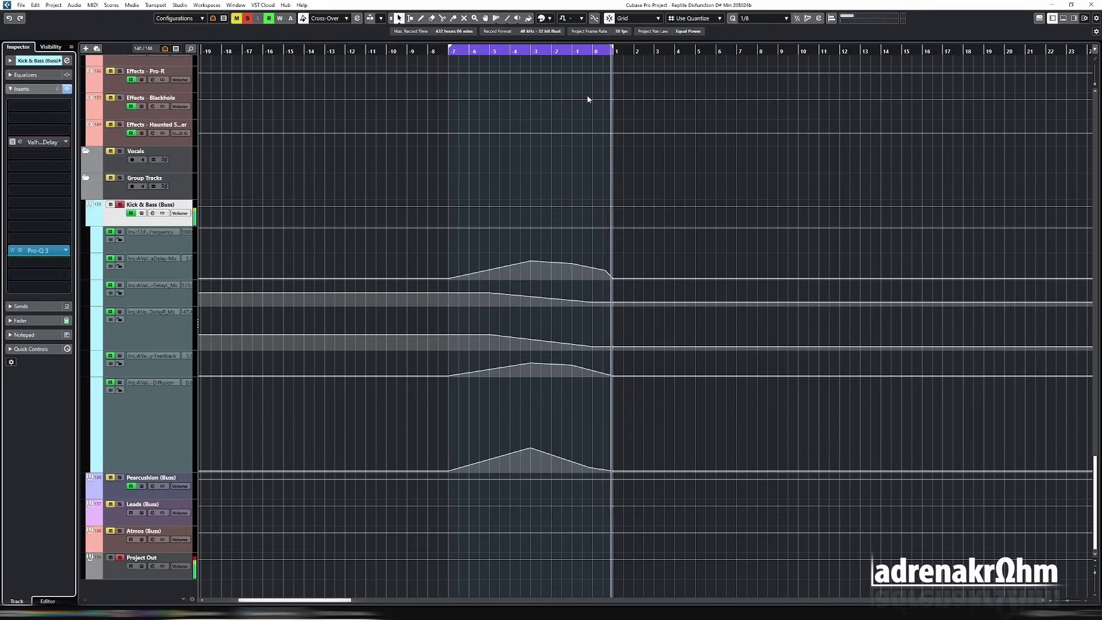
key(g)
key(g)
key(g)
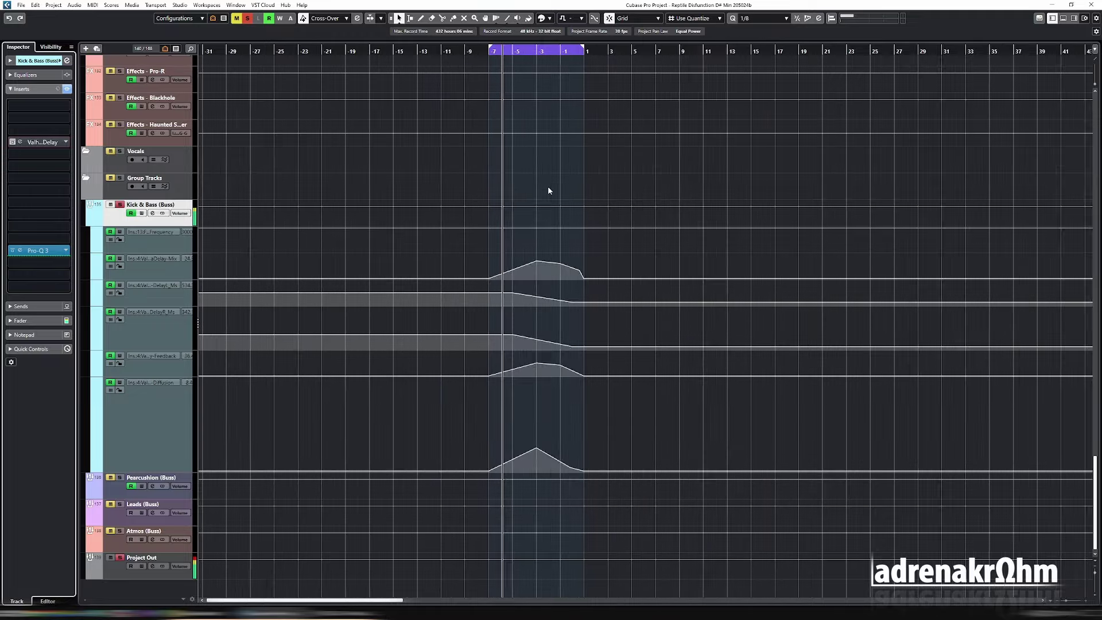
scroll(540, 189, up, 15)
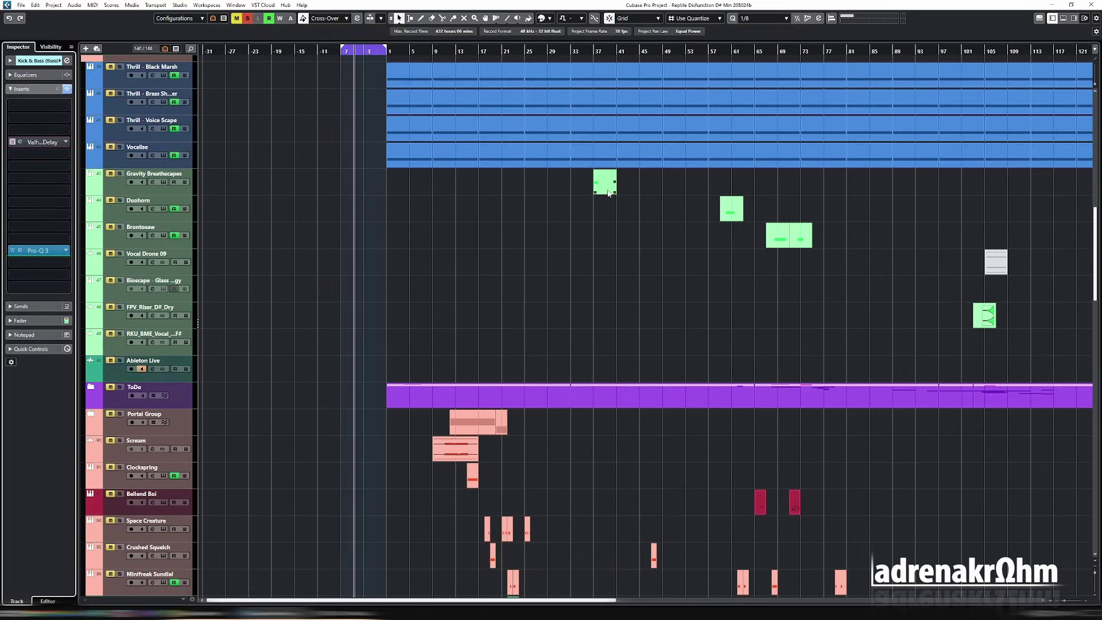
click(623, 51)
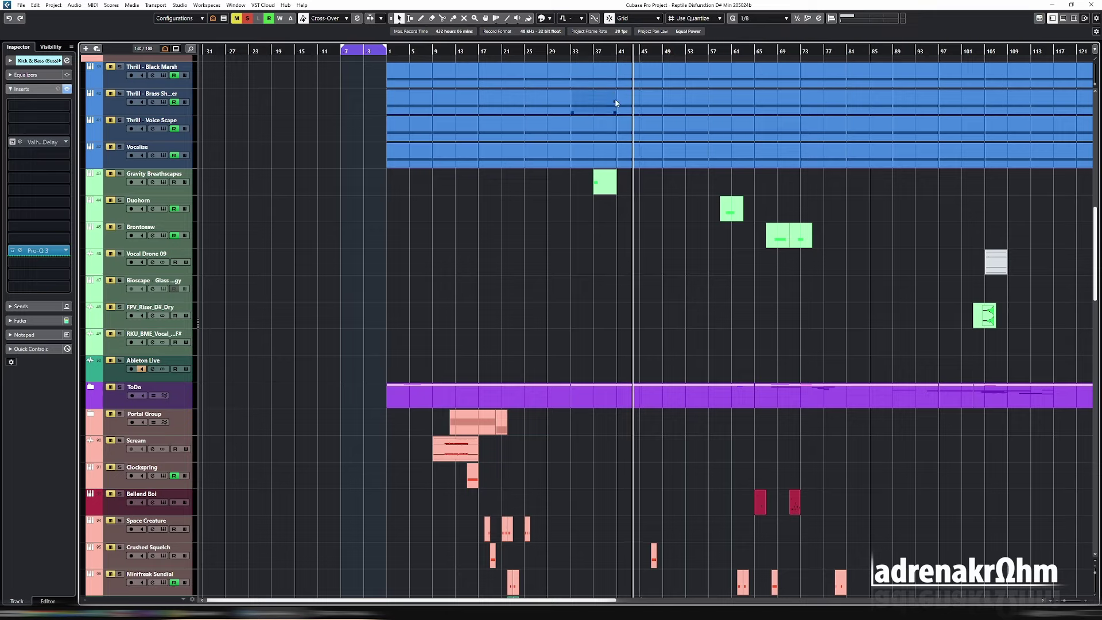
Take the percussion buss out of the soloed playback and return the playback position to about bar -7.
scroll(614, 151, down, 4)
scroll(614, 147, down, 15)
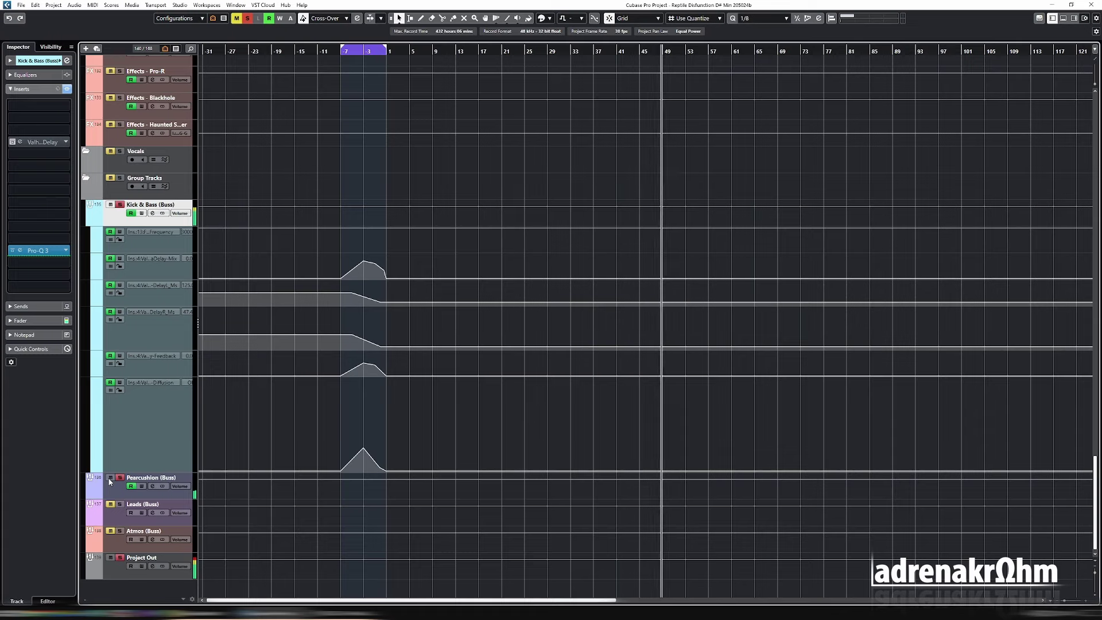
click(110, 478)
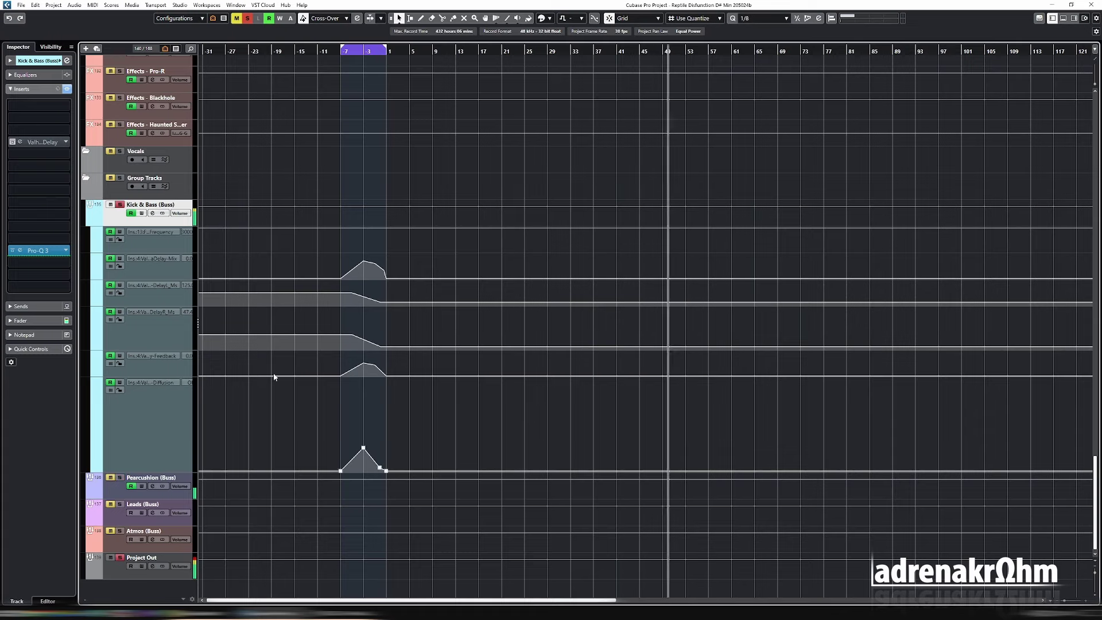
scroll(407, 310, up, 20)
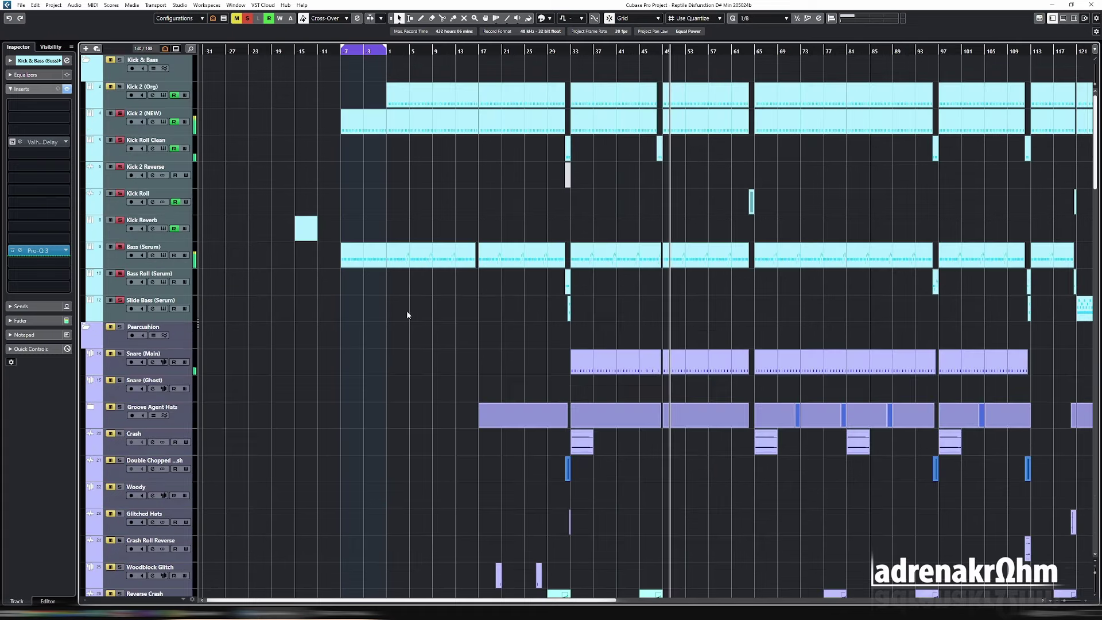
click(344, 52)
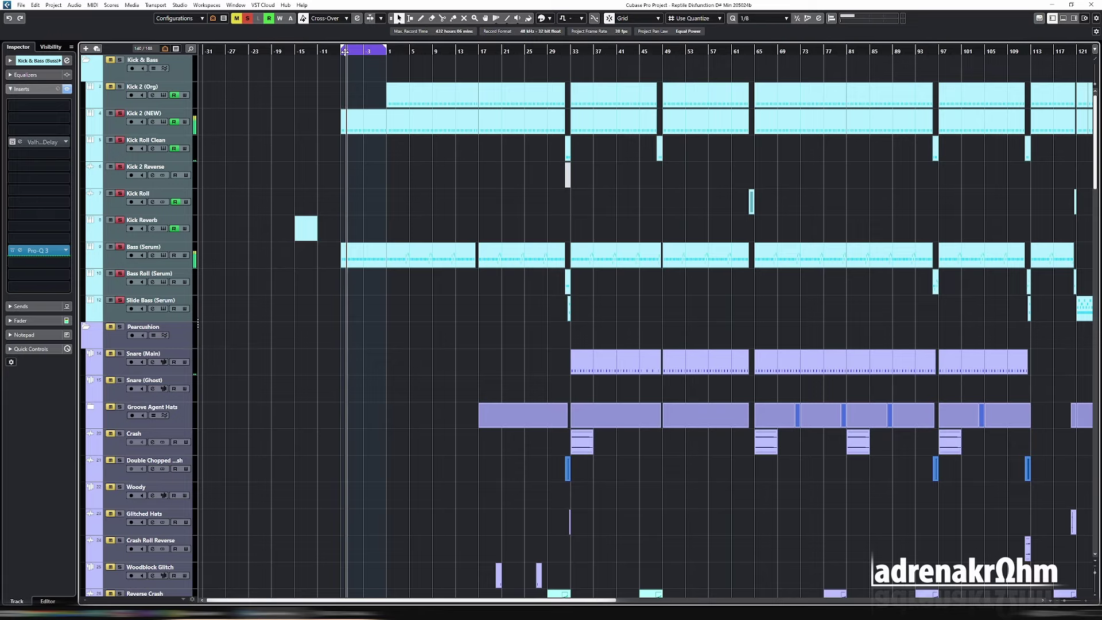
Open the ValhallaDelay insert on the Kick & Bass buss and examine its list of delay modes without changing the mode.
scroll(373, 168, down, 15)
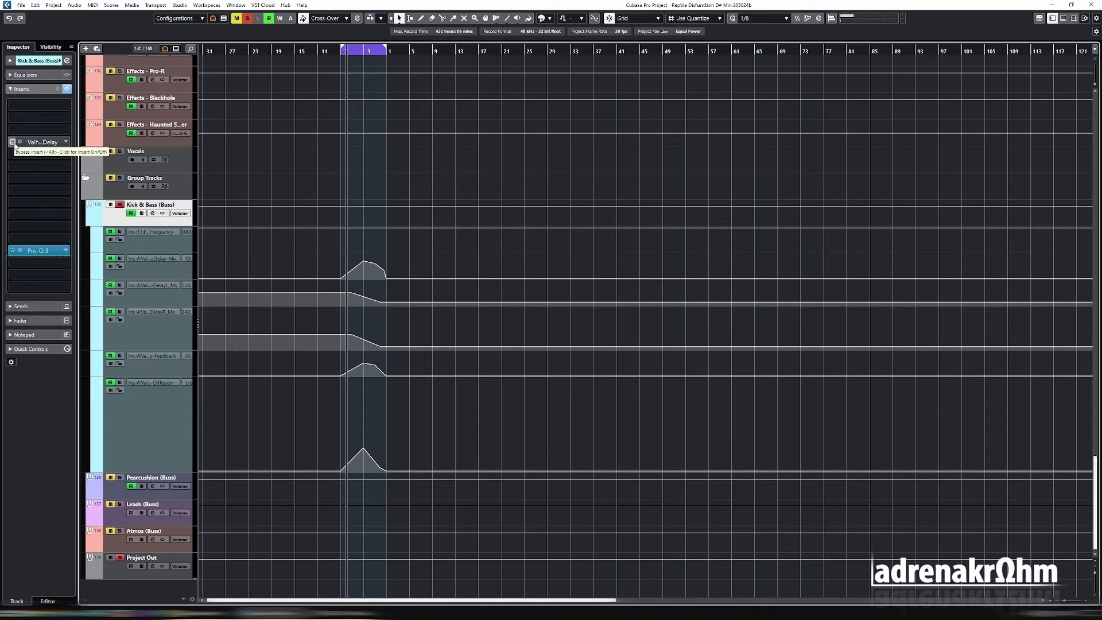
click(40, 142)
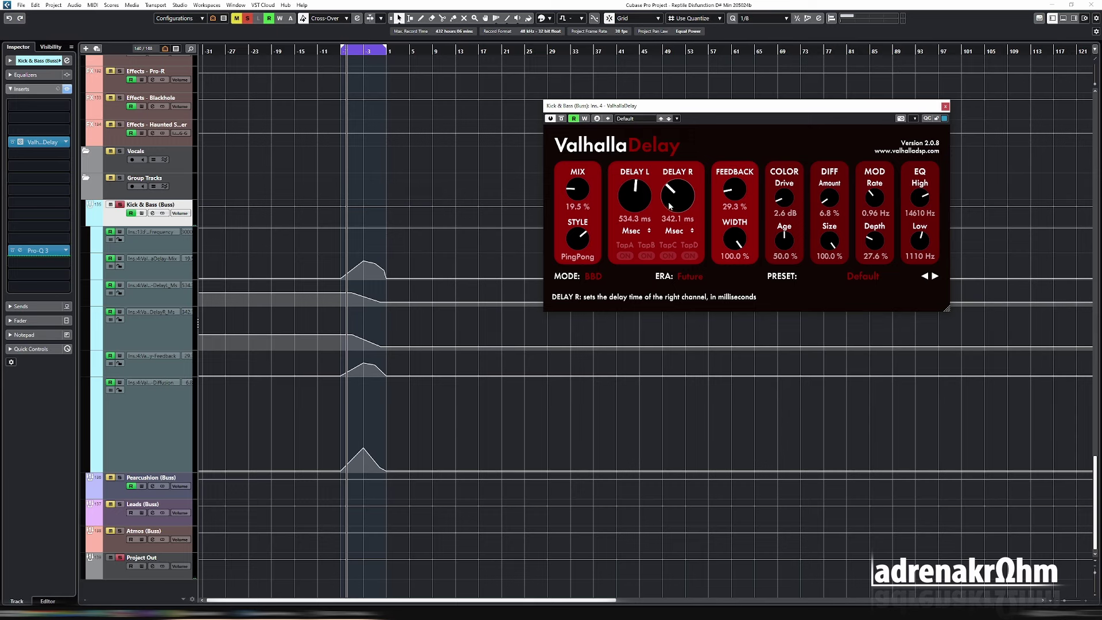
click(594, 276)
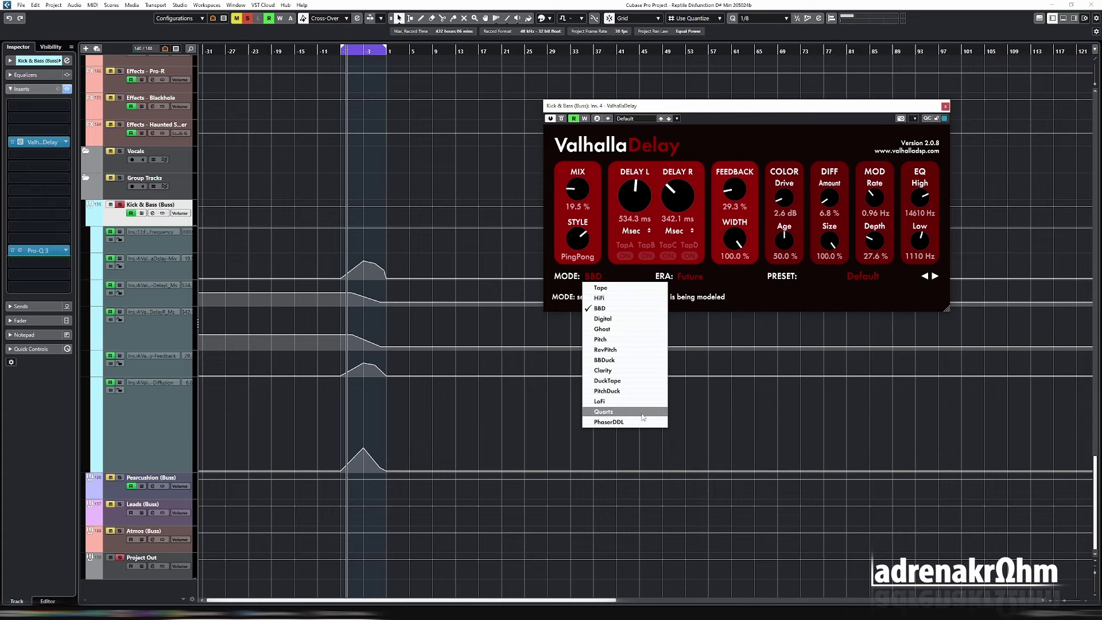
click(728, 288)
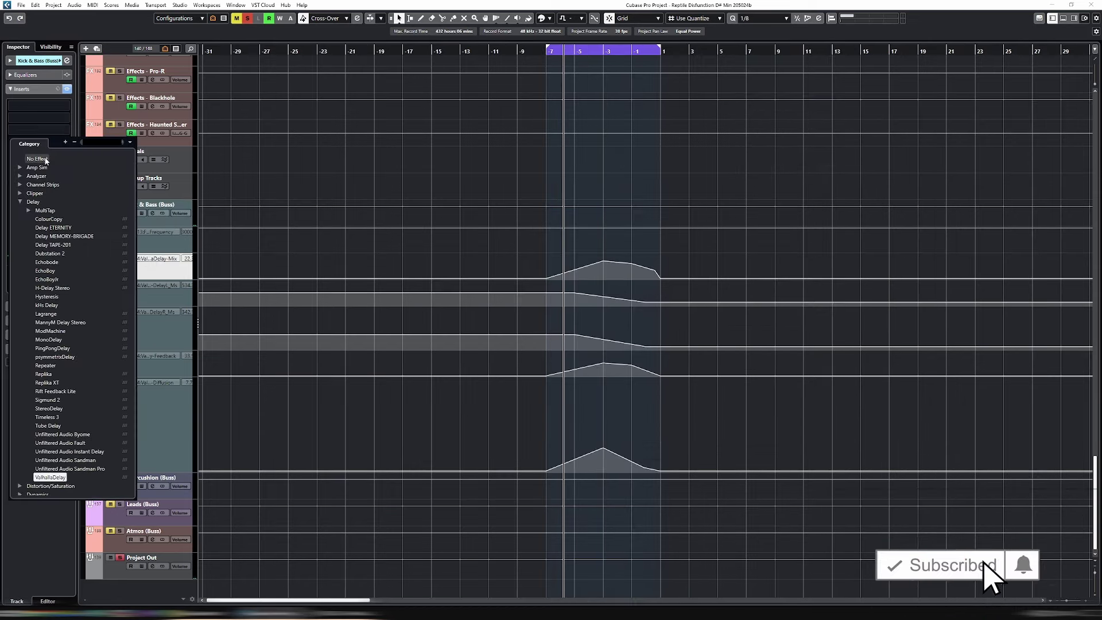
Search the plug-ins for "delay" and load ValhallaDelay into the third insert slot of the Kick & Bass (Buss) track.
click(46, 160)
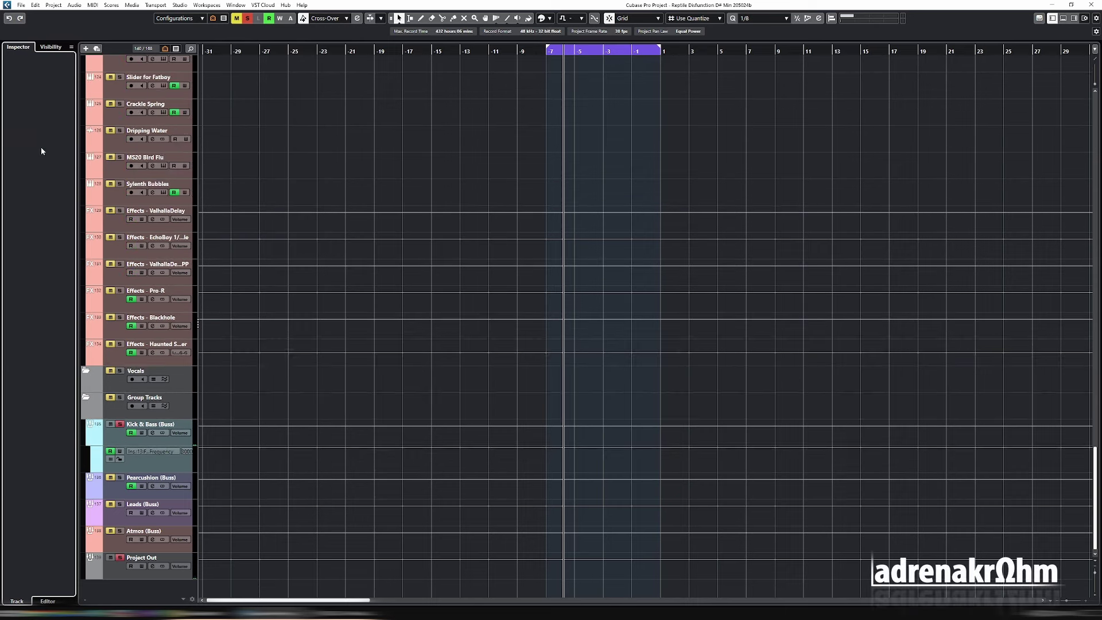
click(165, 443)
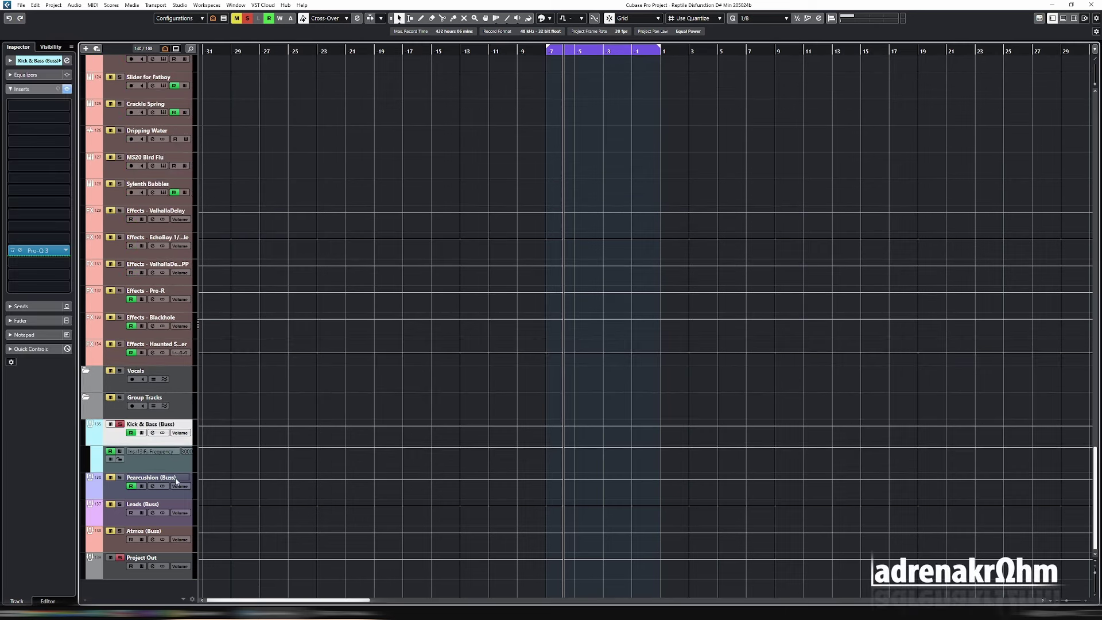
click(147, 460)
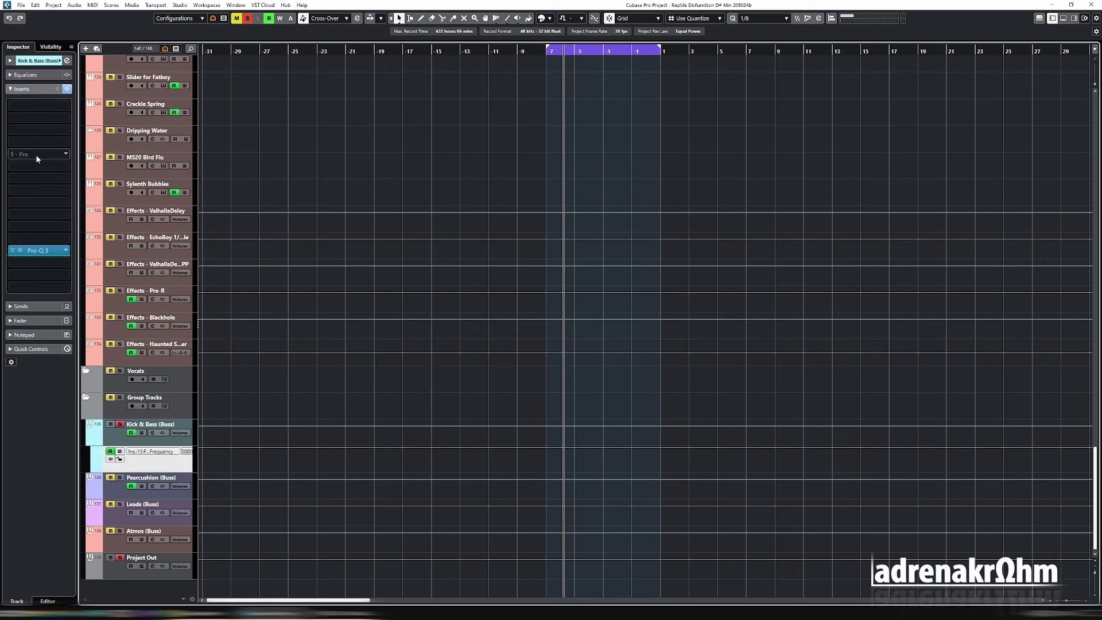
click(34, 130)
text(delay)
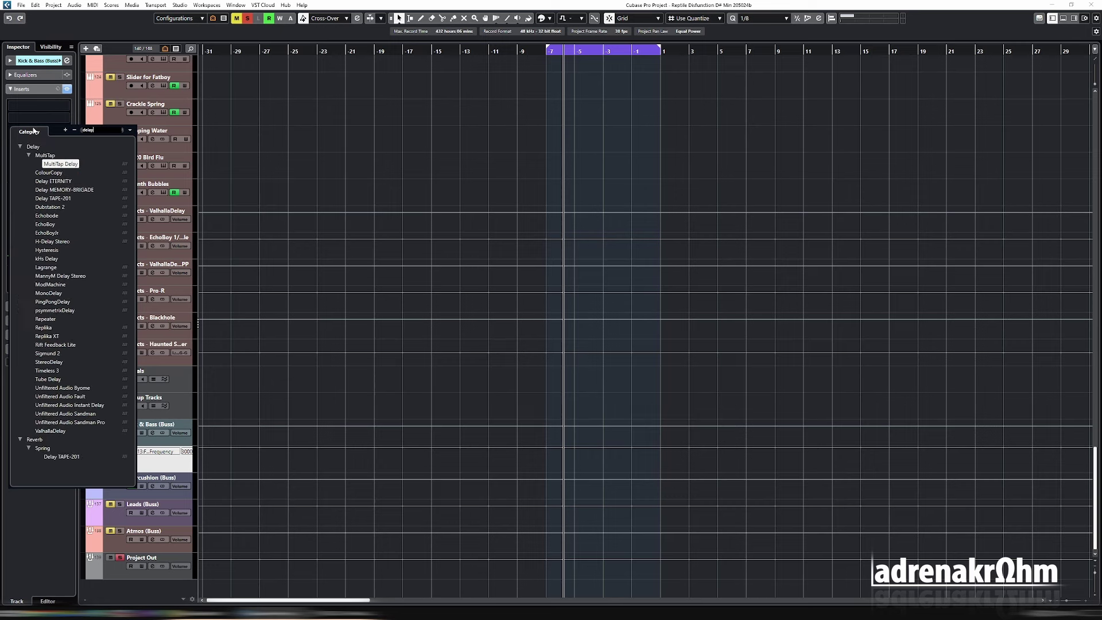
click(57, 431)
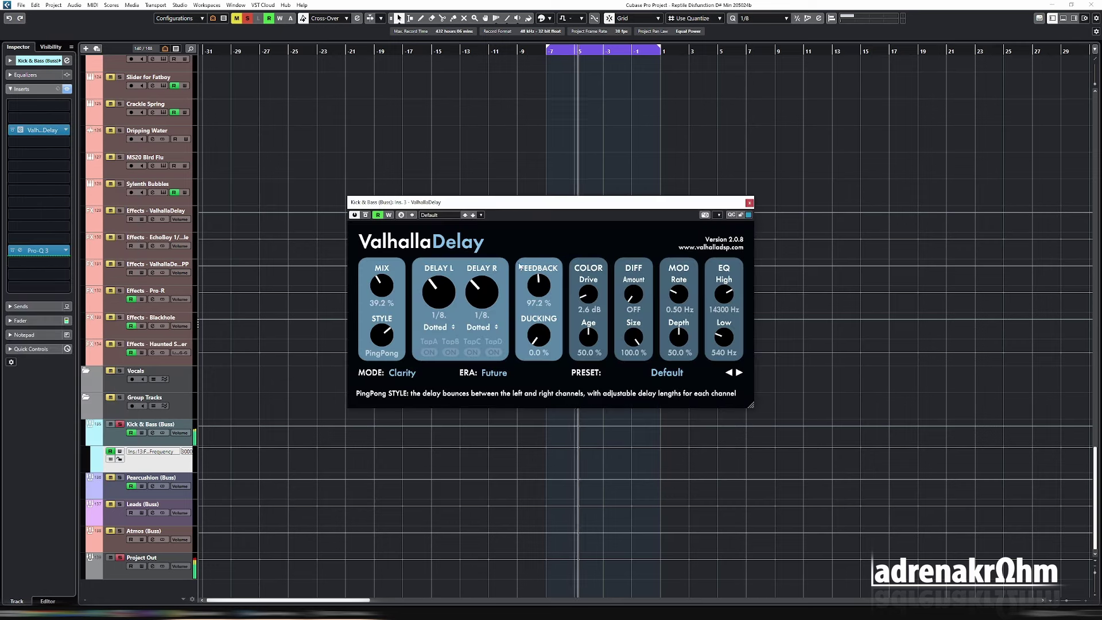
Set ValhallaDelay to BBD mode and switch its delay times from note values to Msec.
click(399, 374)
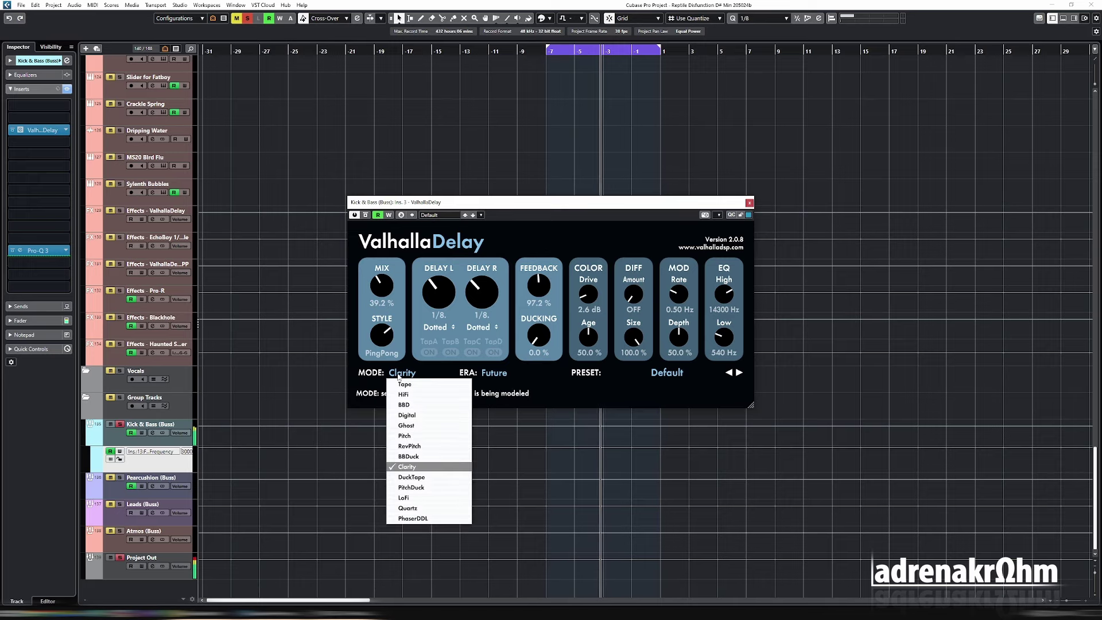
click(418, 405)
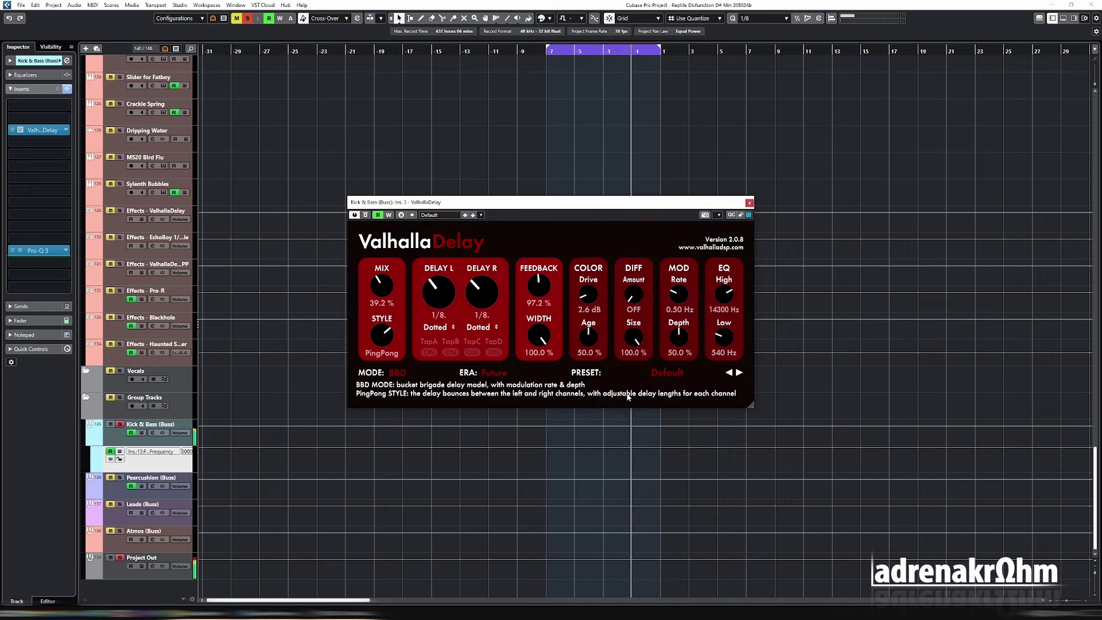
click(443, 329)
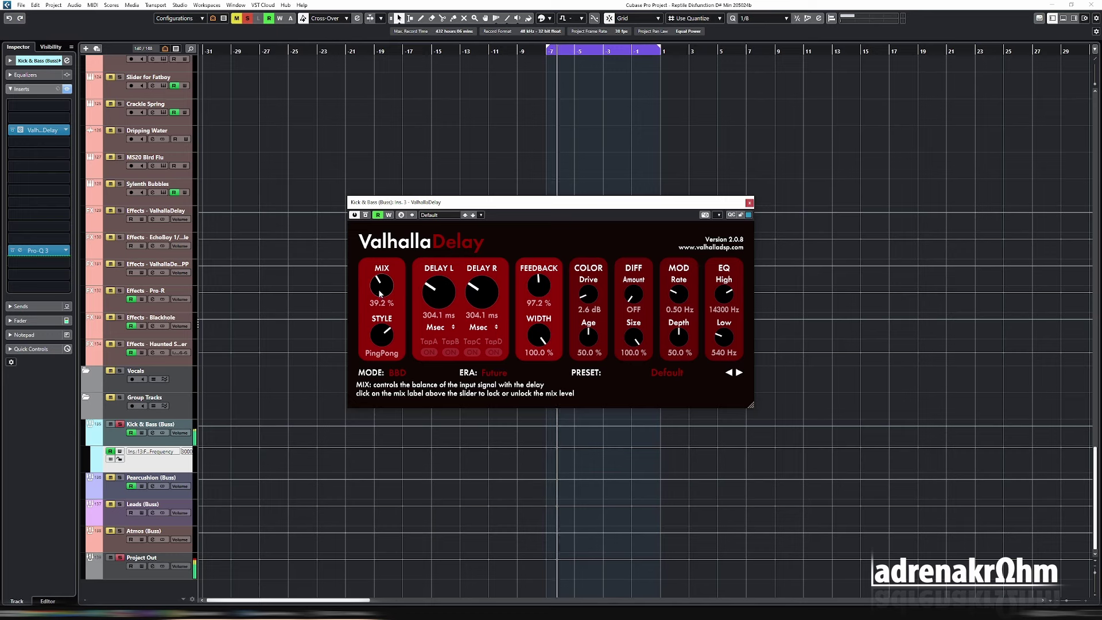
Enable automation writing for ValhallaDelay and raise its Mix to about 65.6 % during playback.
drag(382, 294, 382, 263)
key(h)
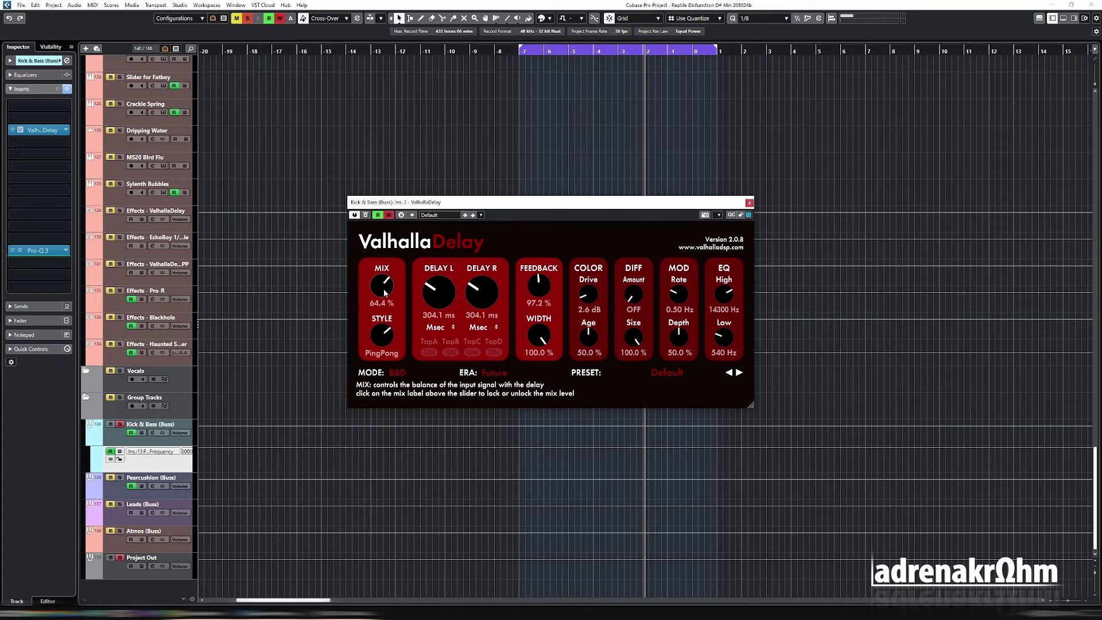
drag(385, 293, 384, 290)
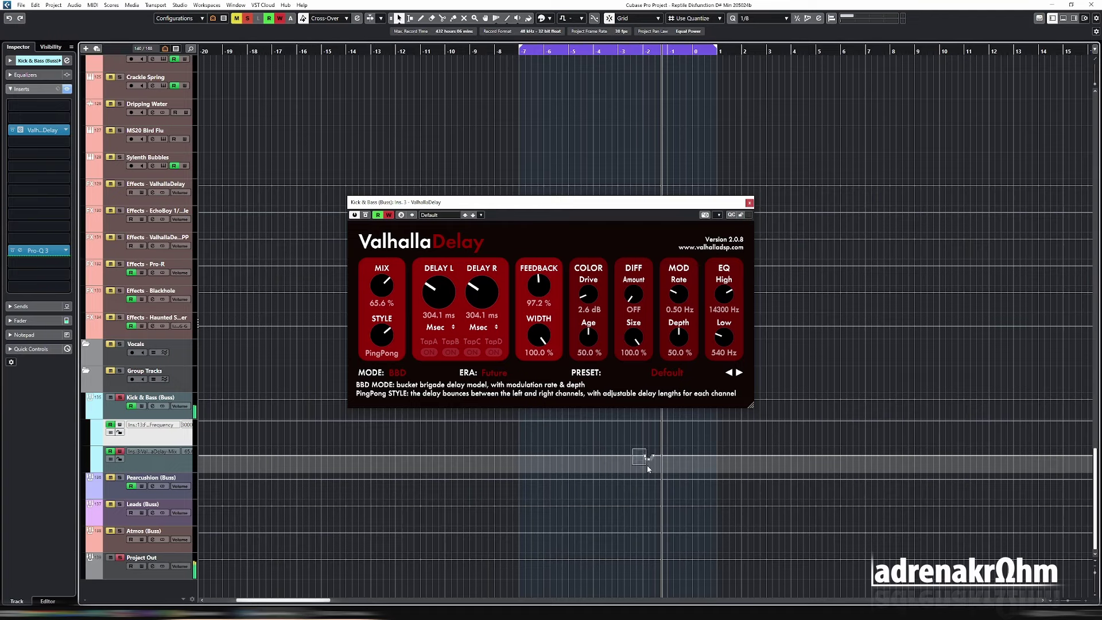
Shape the Mix automation to rise from zero at bar -7 to a peak at bar -3 and fall back to zero at bar 1.
key(h)
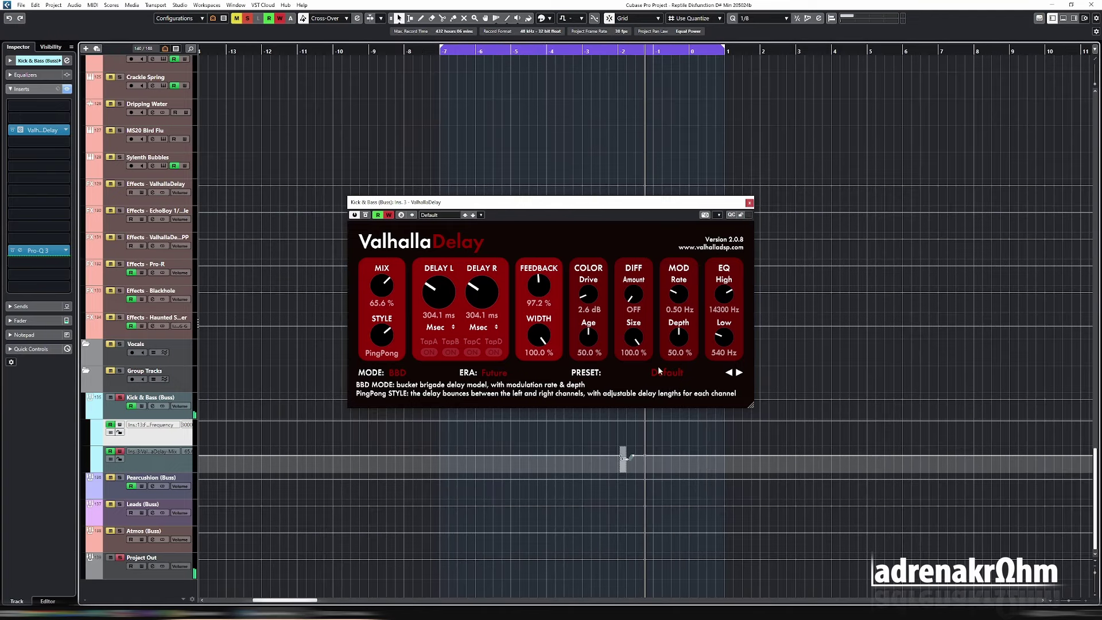
drag(623, 457, 438, 505)
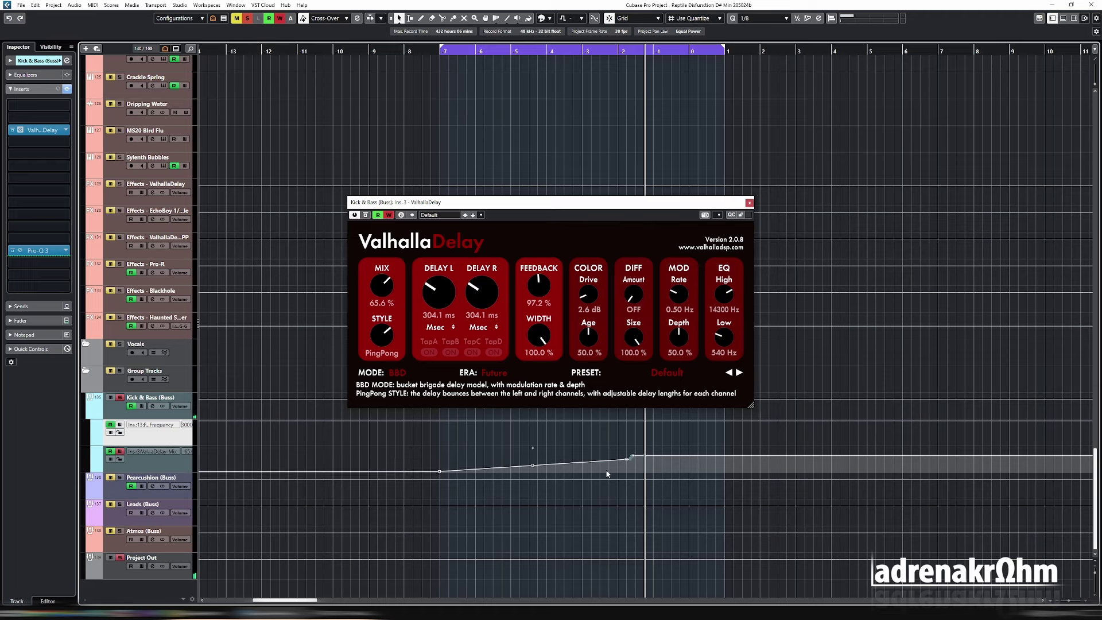
drag(532, 465, 583, 457)
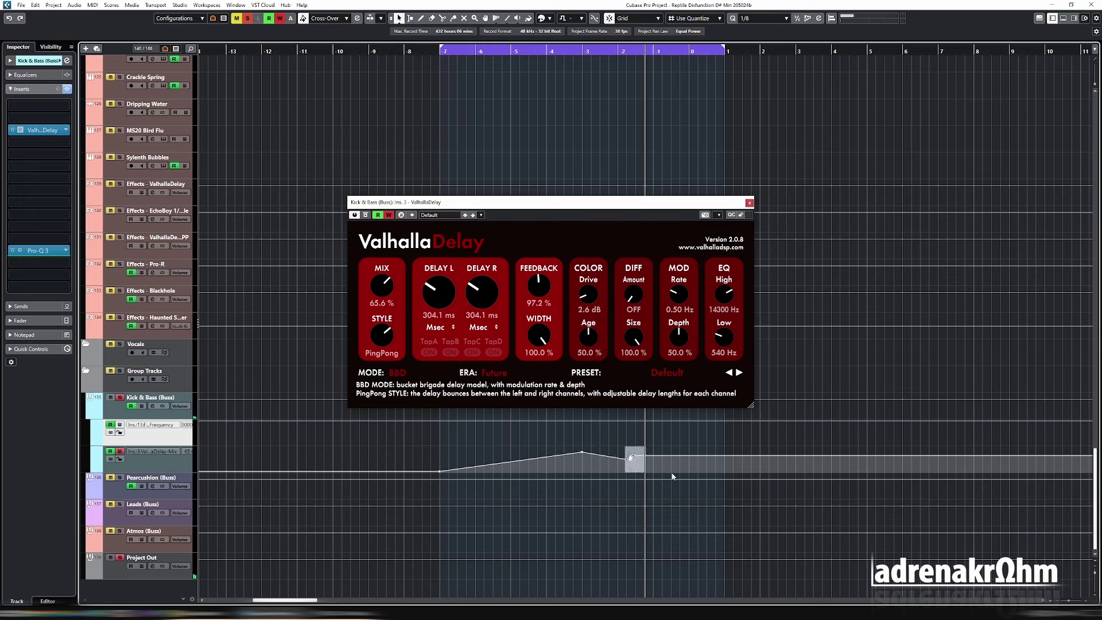
drag(635, 458, 725, 474)
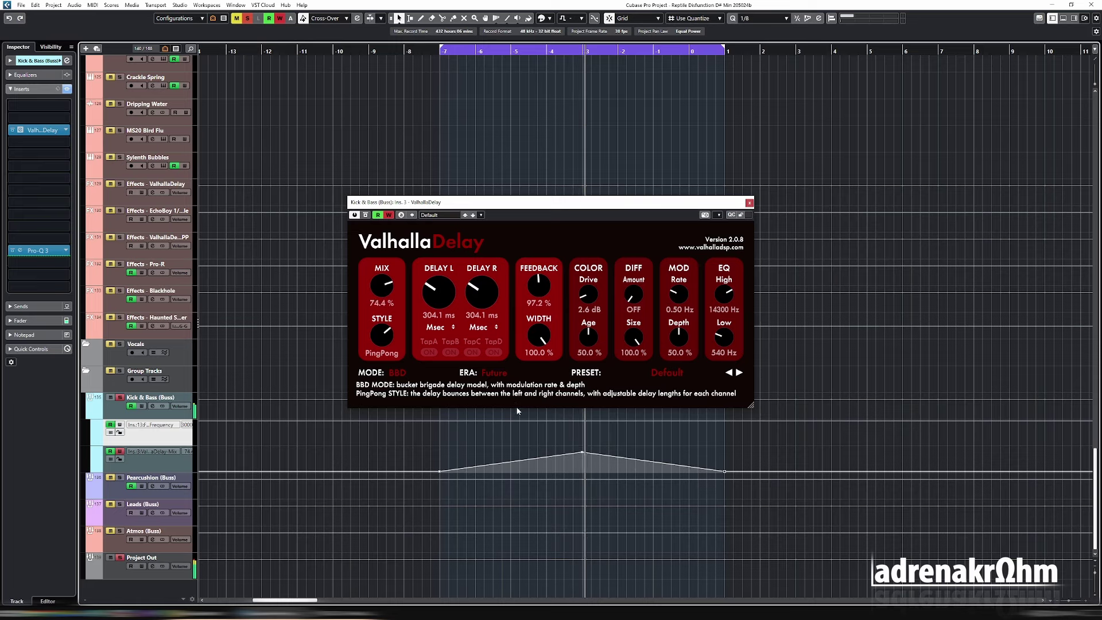
Switch ValhallaDelay to Pitch mode and write delay-time automation, bringing Delay L to 360 ms and Delay R to 316 ms.
click(396, 373)
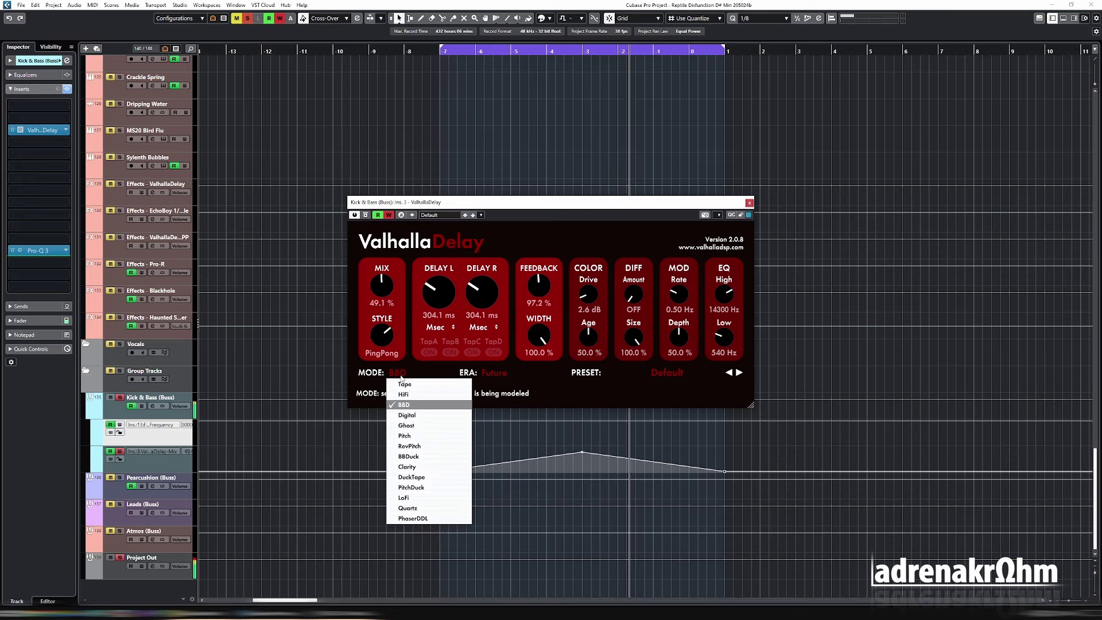
click(428, 436)
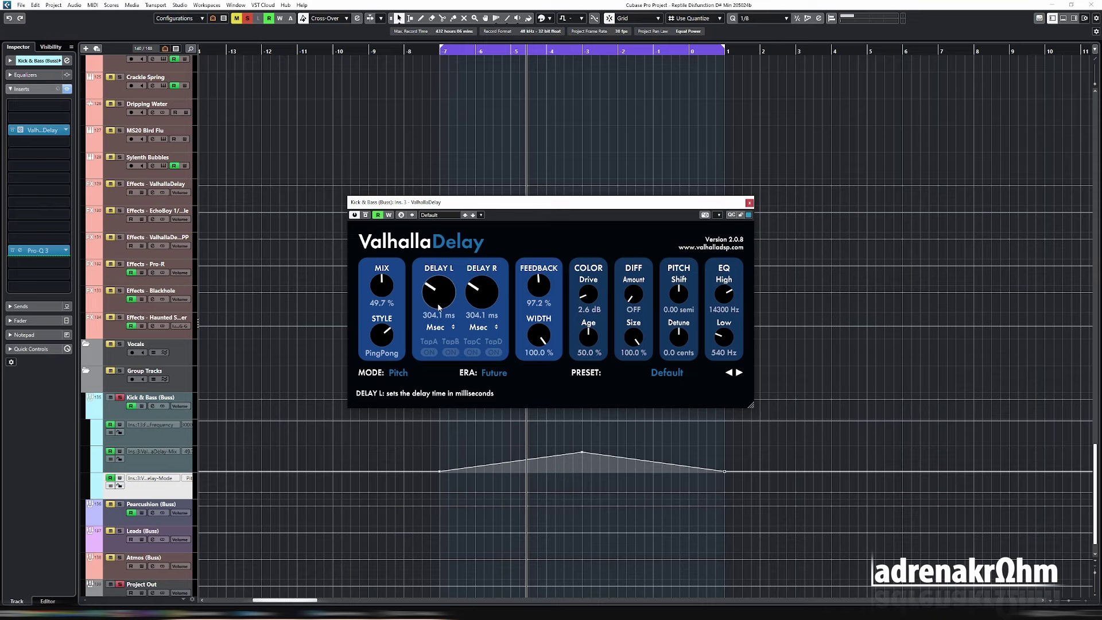
drag(437, 309, 481, 293)
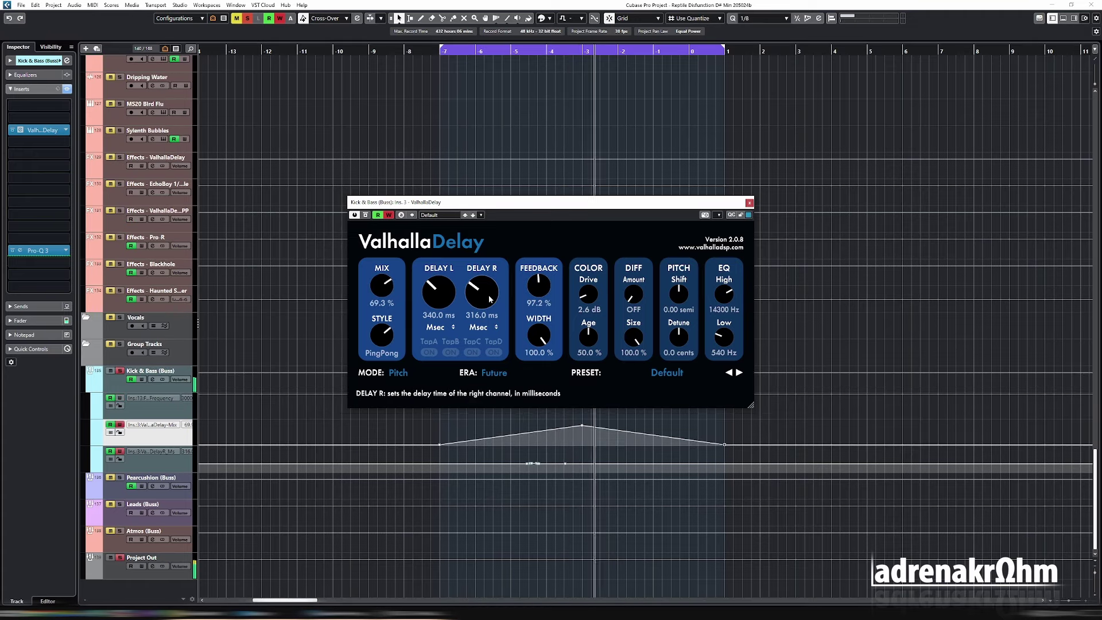
drag(454, 298, 451, 294)
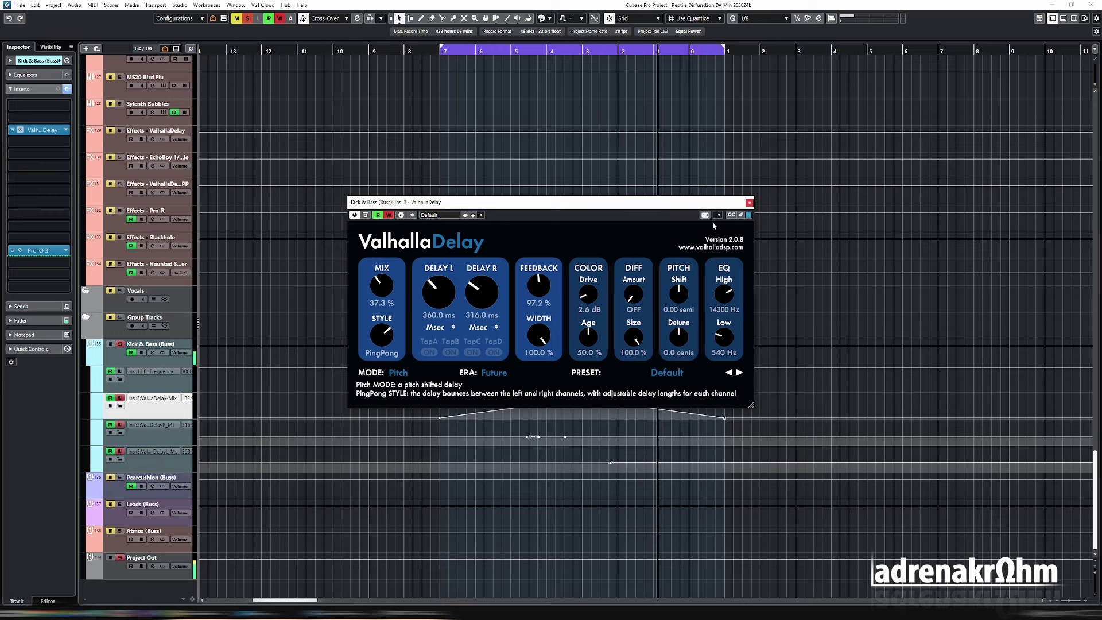
Place the Delay L automation lane above Delay R and draw a Delay L ramp rising from about bar -6.5 to about bar -2.
drag(168, 468, 169, 438)
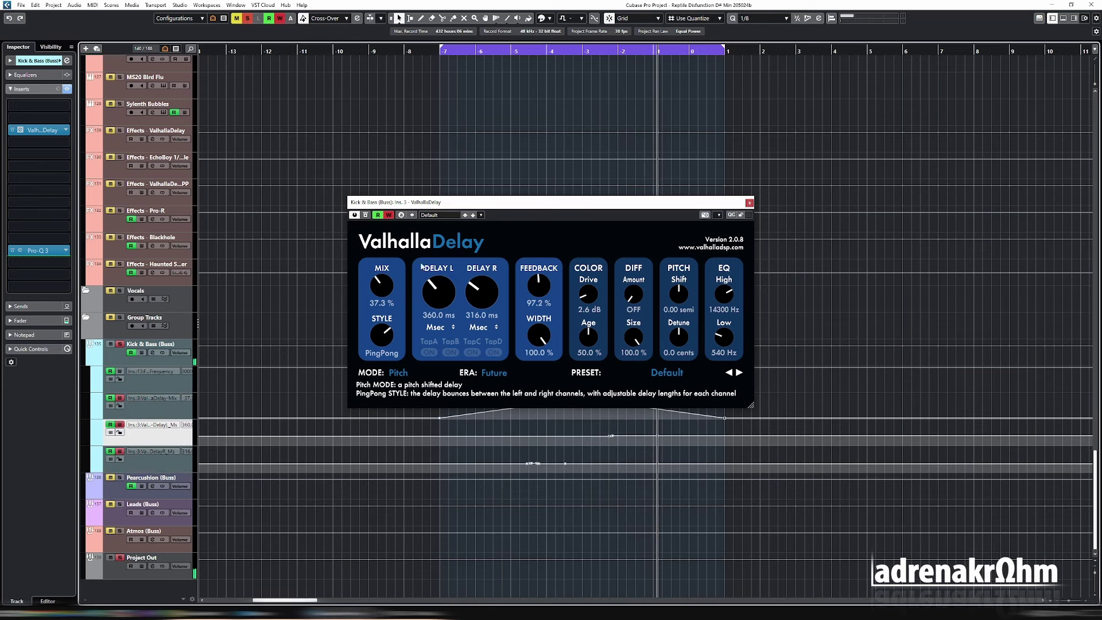
click(390, 215)
drag(567, 436, 458, 447)
drag(658, 210, 696, 139)
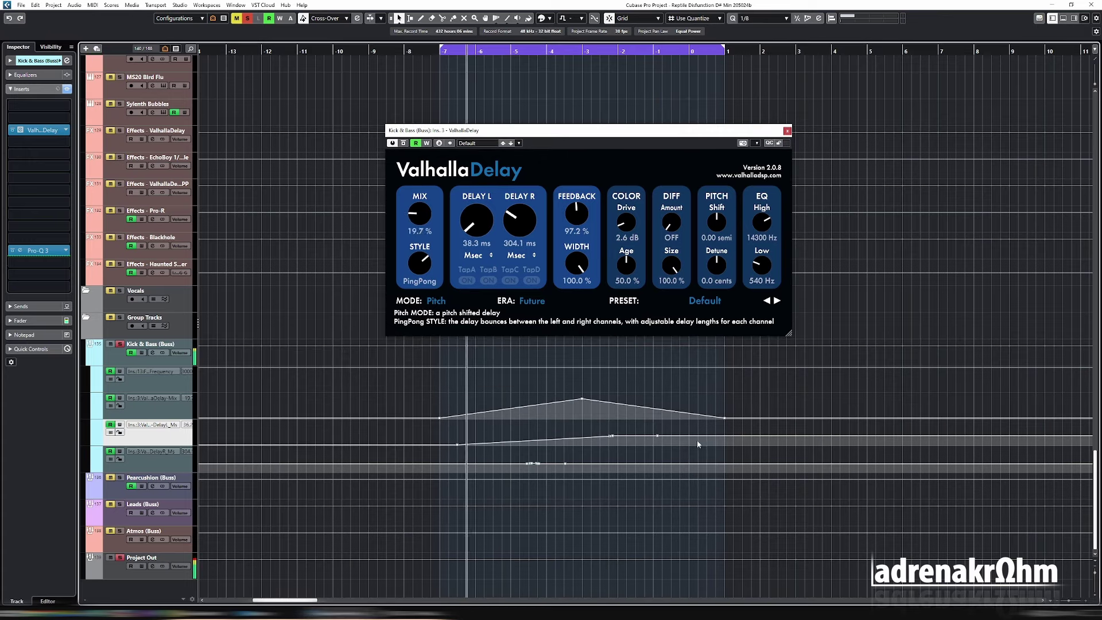
Move the Delay L automation peak to bar -3 and shape its fall through about bar -0.5 to zero at bar 1.
click(595, 434)
drag(596, 434, 582, 430)
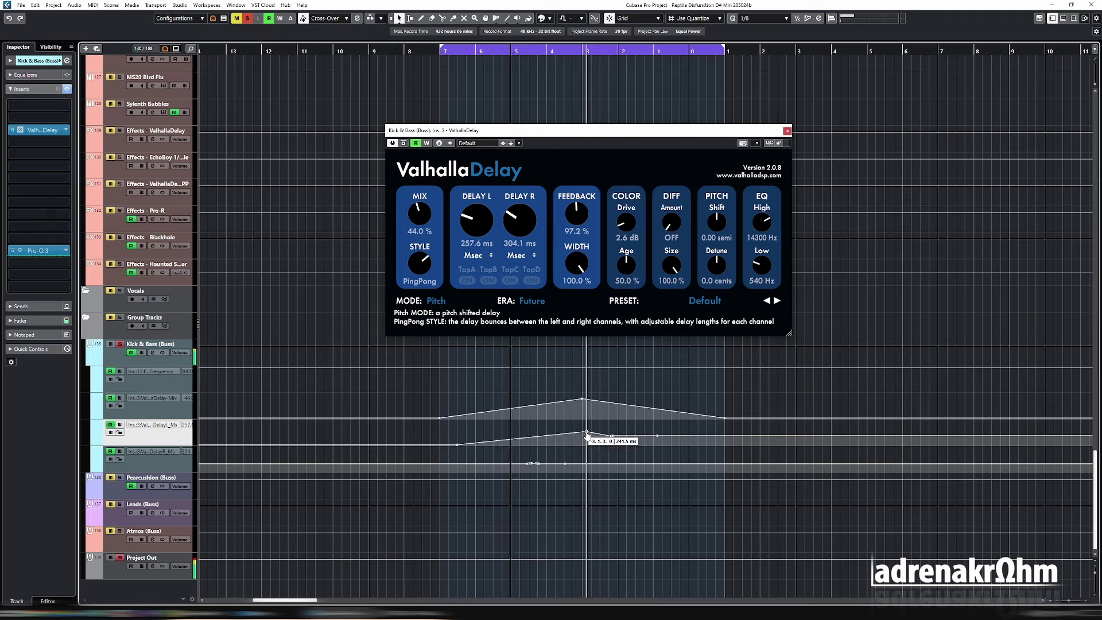
mouse_move(657, 435)
mouse_down()
mouse_move(729, 451)
mouse_move(675, 438)
mouse_up()
Shape the Delay R automation to rise from zero at bar -7 to a peak at bar -3 and fall to zero at bar 1.
mouse_move(518, 458)
mouse_down()
mouse_move(569, 468)
mouse_move(443, 476)
mouse_up()
key(Delete)
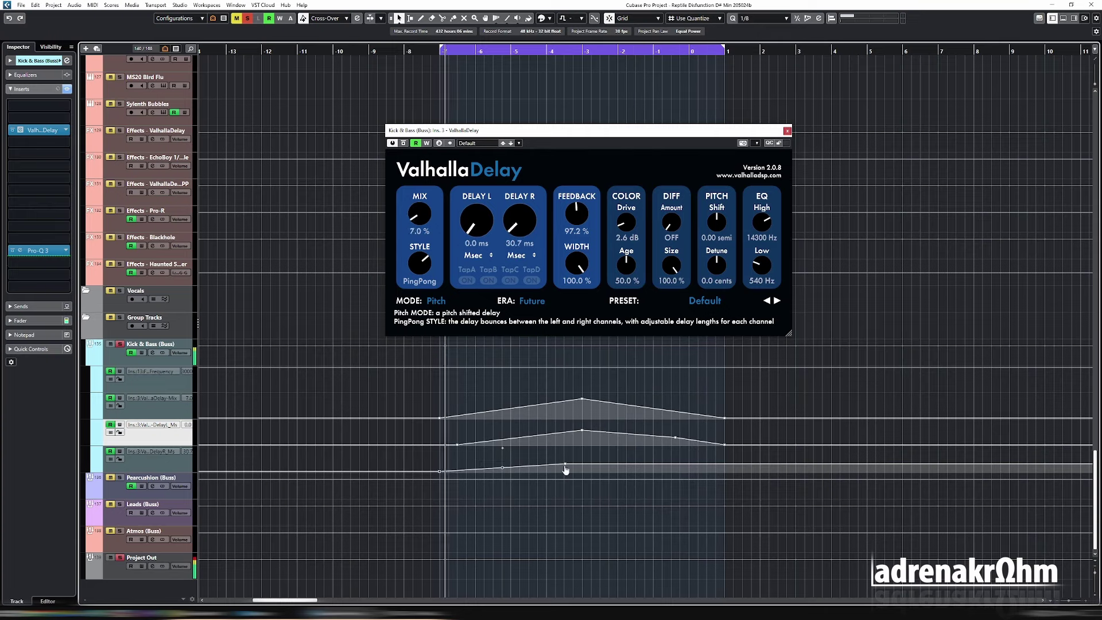
drag(567, 465, 725, 472)
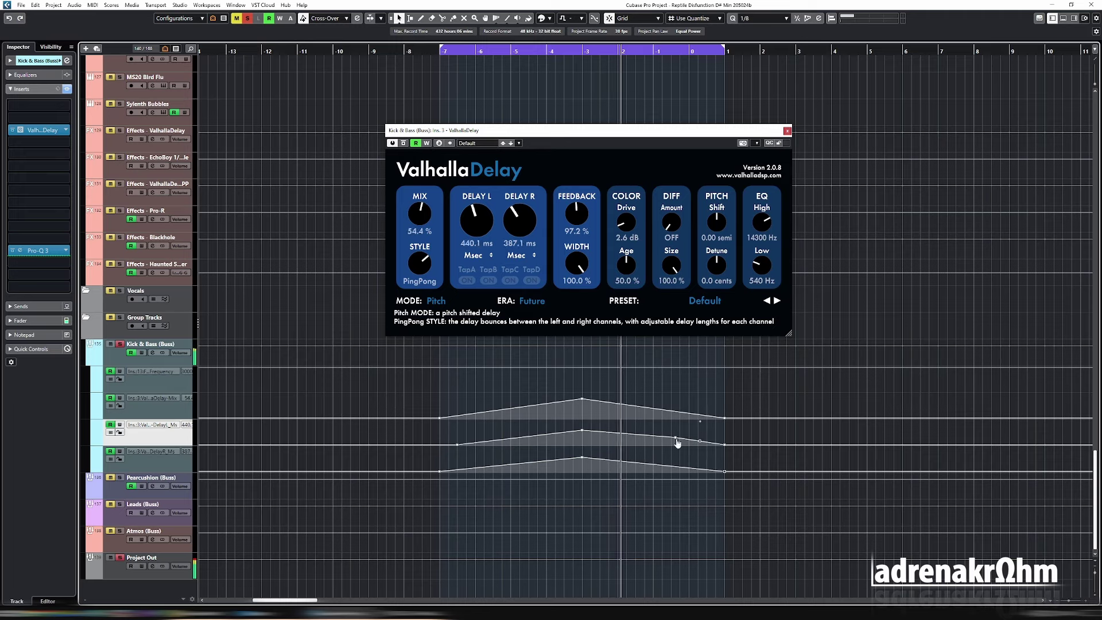
Remove the extra point from Delay L's falling slope and add a raised point to Delay R's fall at about bar -0.5.
drag(676, 437, 667, 440)
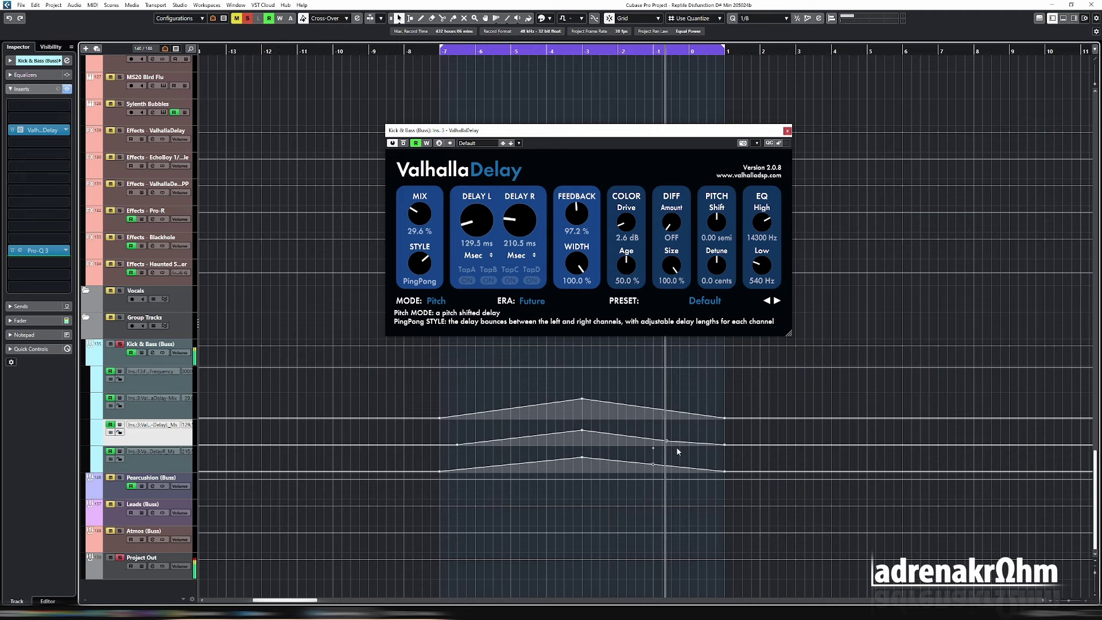
key(Delete)
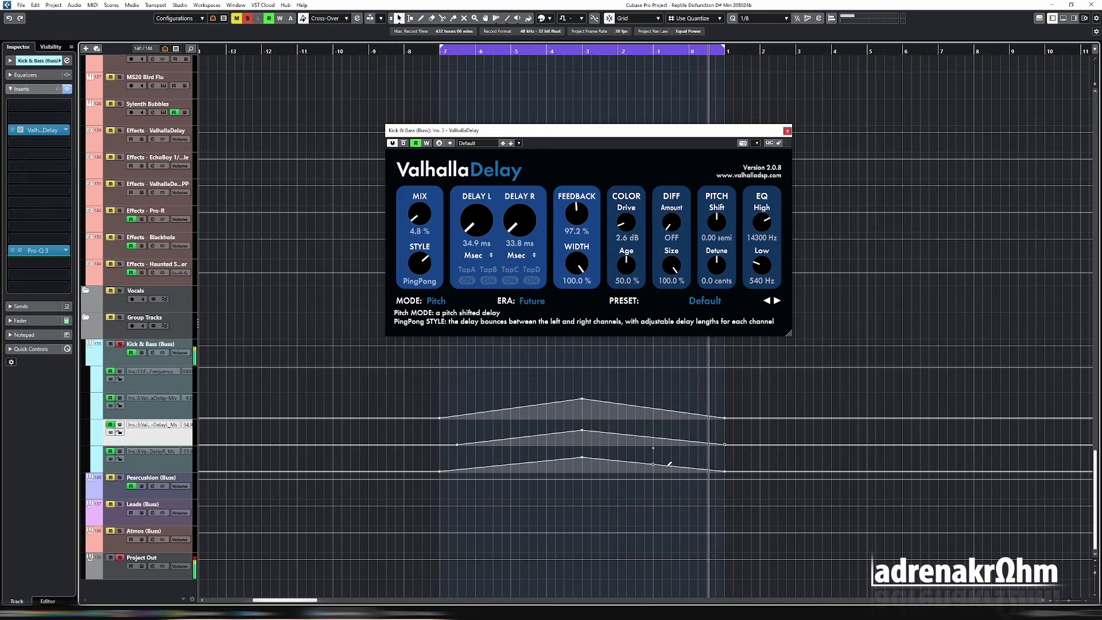
drag(653, 463, 675, 462)
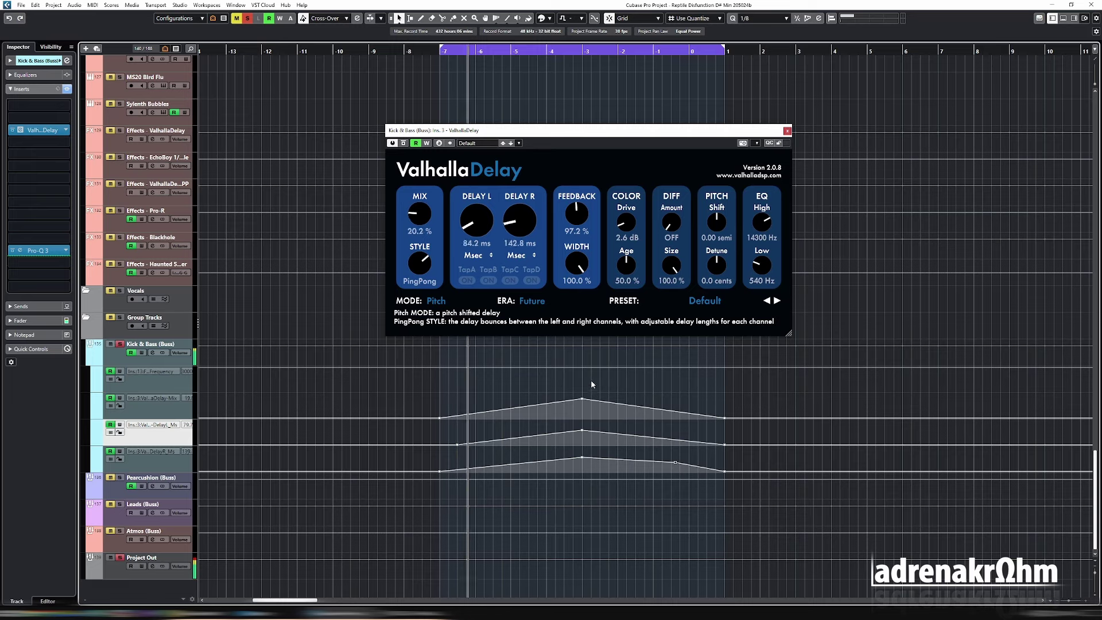
Raise ValhallaDelay's Feedback to 110.0 % and write it to its own automation lane, with automation writing off at the end.
mouse_move(577, 216)
mouse_down()
mouse_move(586, 261)
mouse_move(580, 230)
mouse_up()
drag(579, 215, 579, 204)
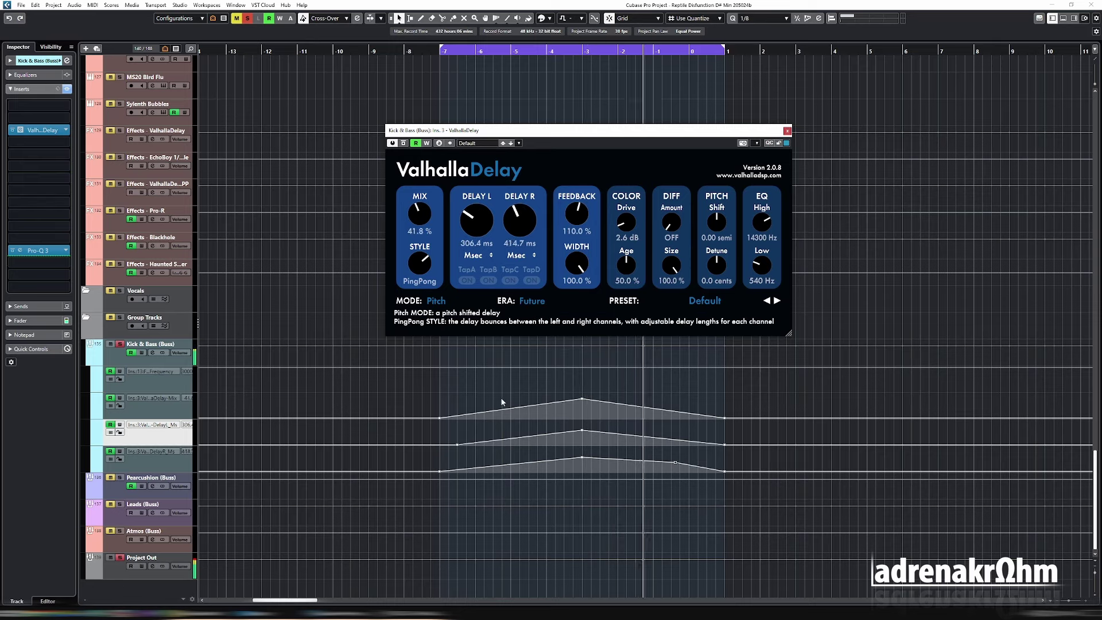
click(124, 466)
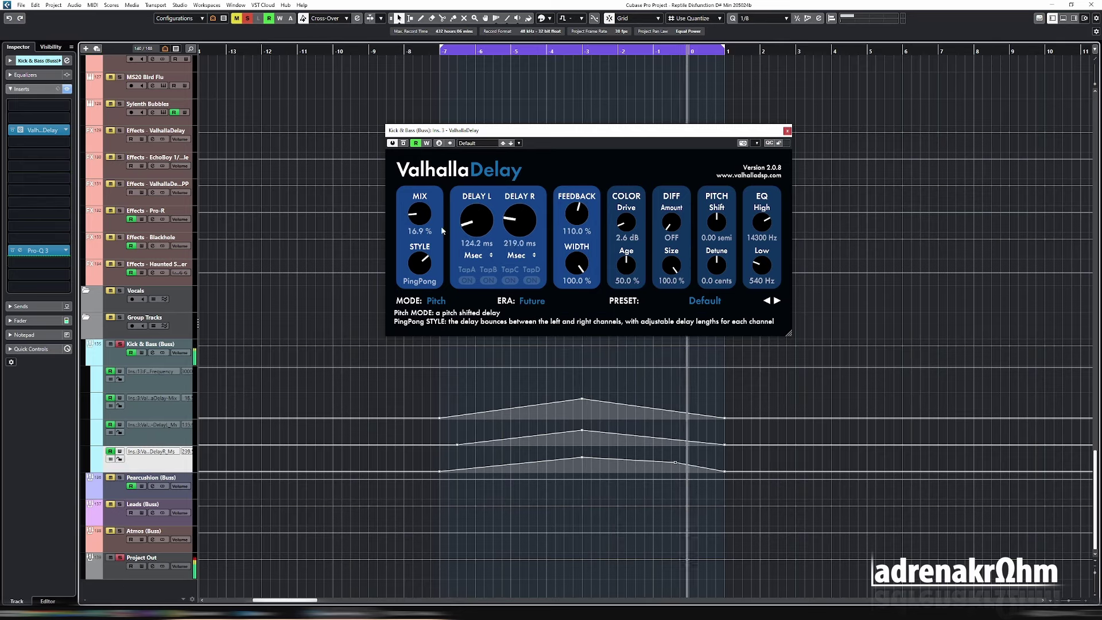
click(427, 143)
click(575, 214)
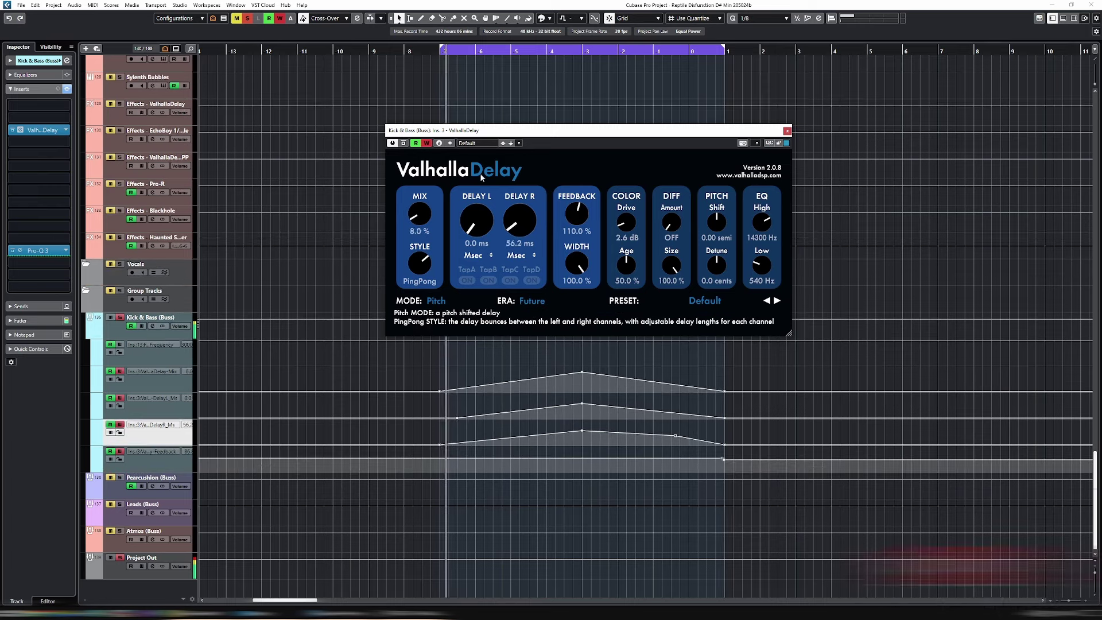
click(426, 143)
Shape the Feedback automation to fall from a high level at bar -7 to zero at bar -3 and climb to near maximum at bar 1.
click(181, 466)
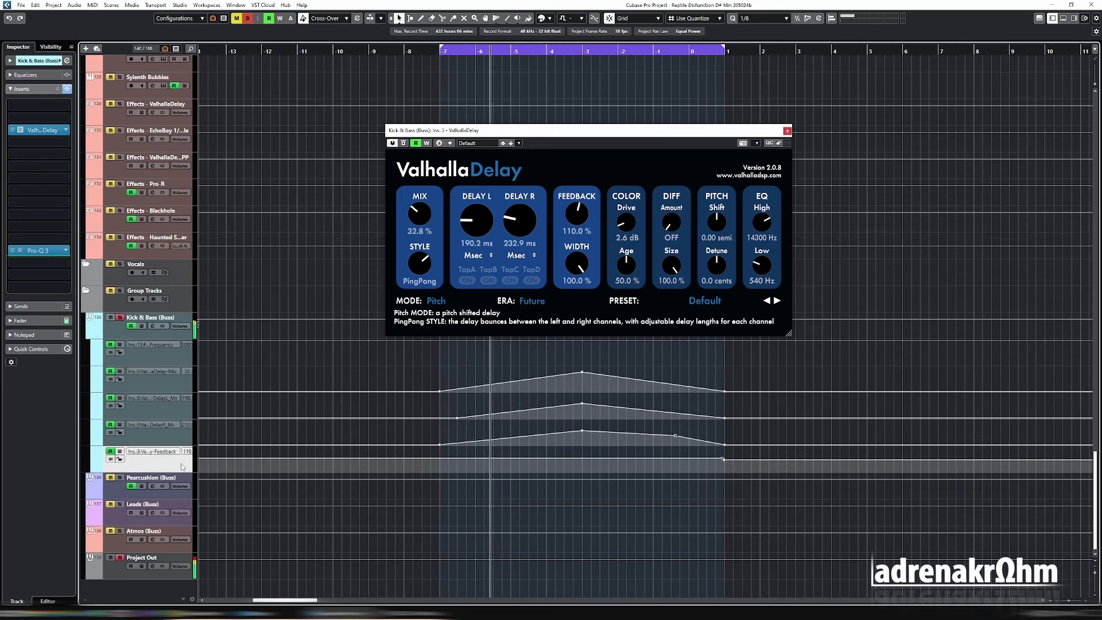
click(582, 472)
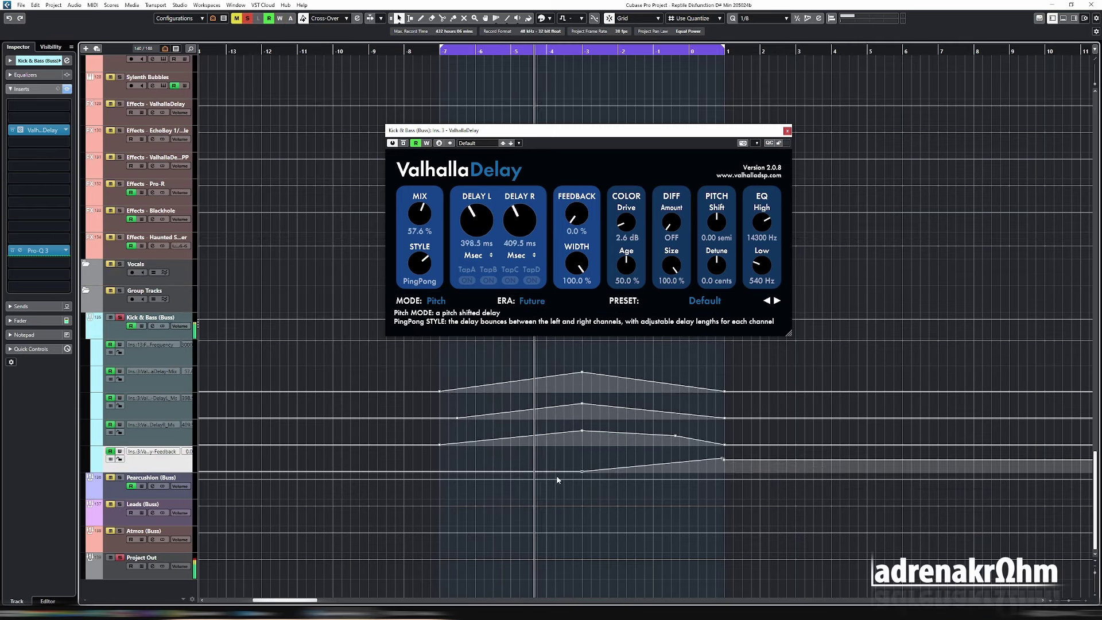
drag(555, 471, 440, 451)
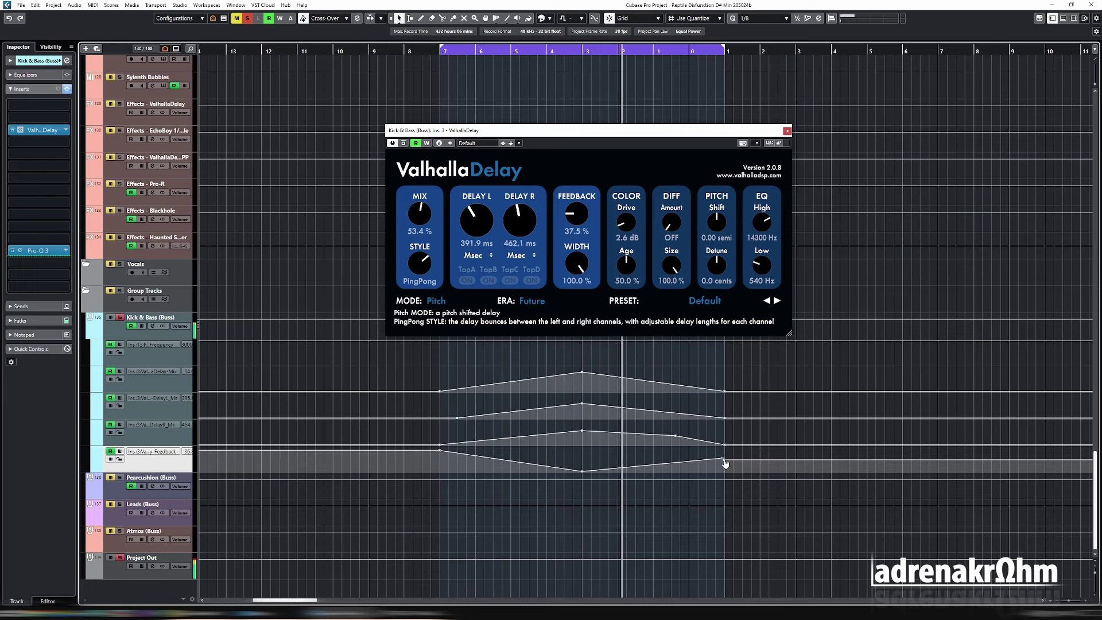
mouse_move(720, 449)
mouse_down()
mouse_move(724, 464)
mouse_move(695, 442)
mouse_move(725, 444)
mouse_up()
key(Delete)
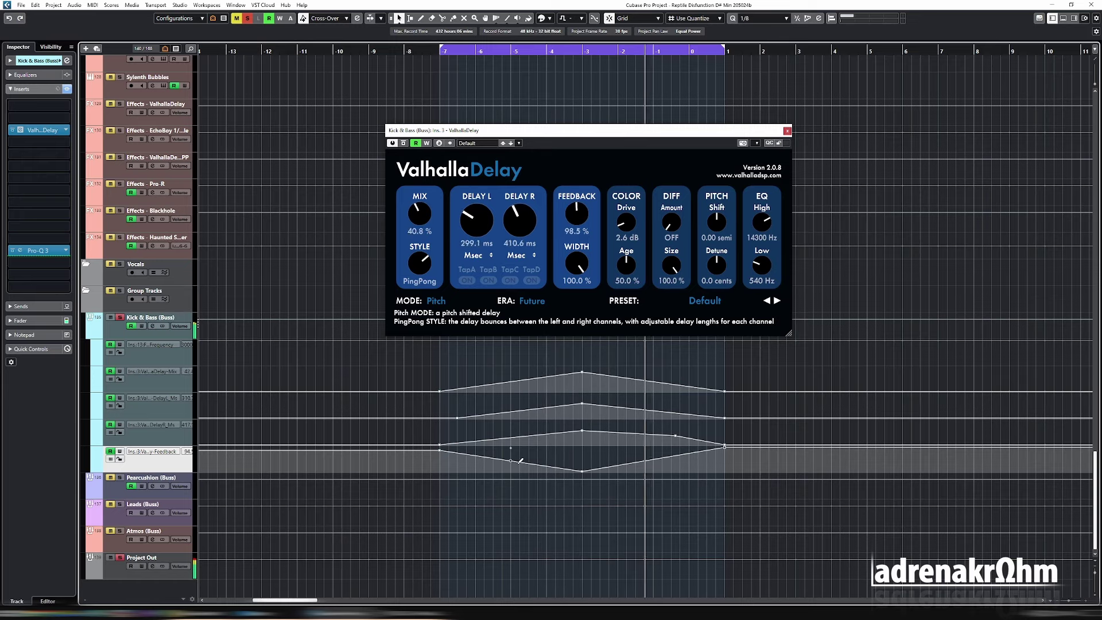
Try a Feedback curve rising from zero at bar -7 to a peak at bar -5 before the dip at bar -3.
click(498, 459)
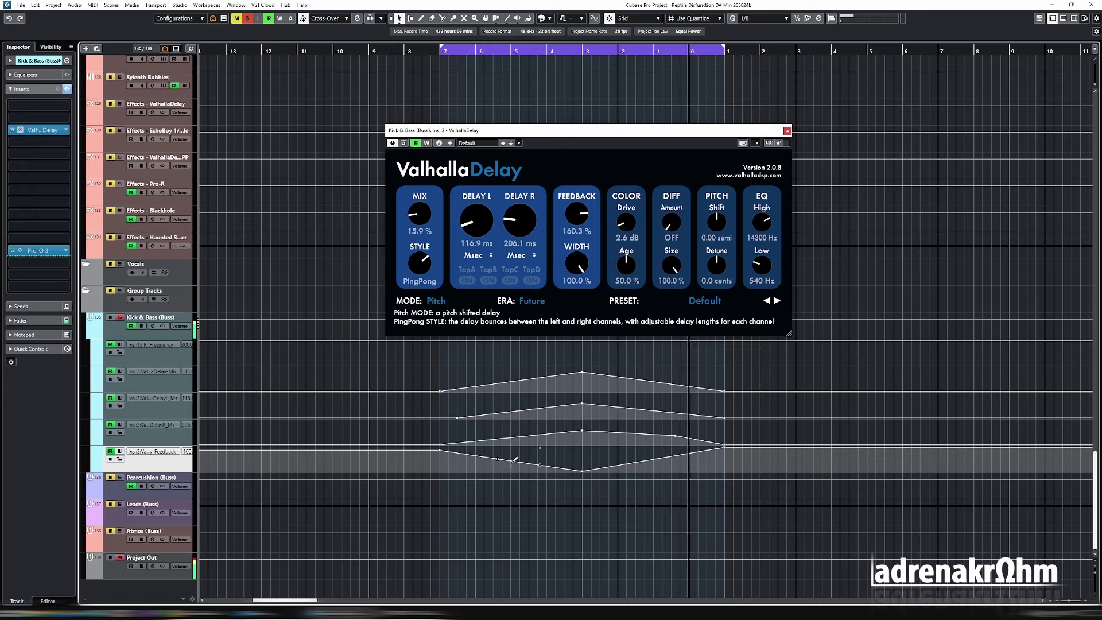
click(510, 460)
drag(462, 457, 440, 471)
key(Delete)
key(space)
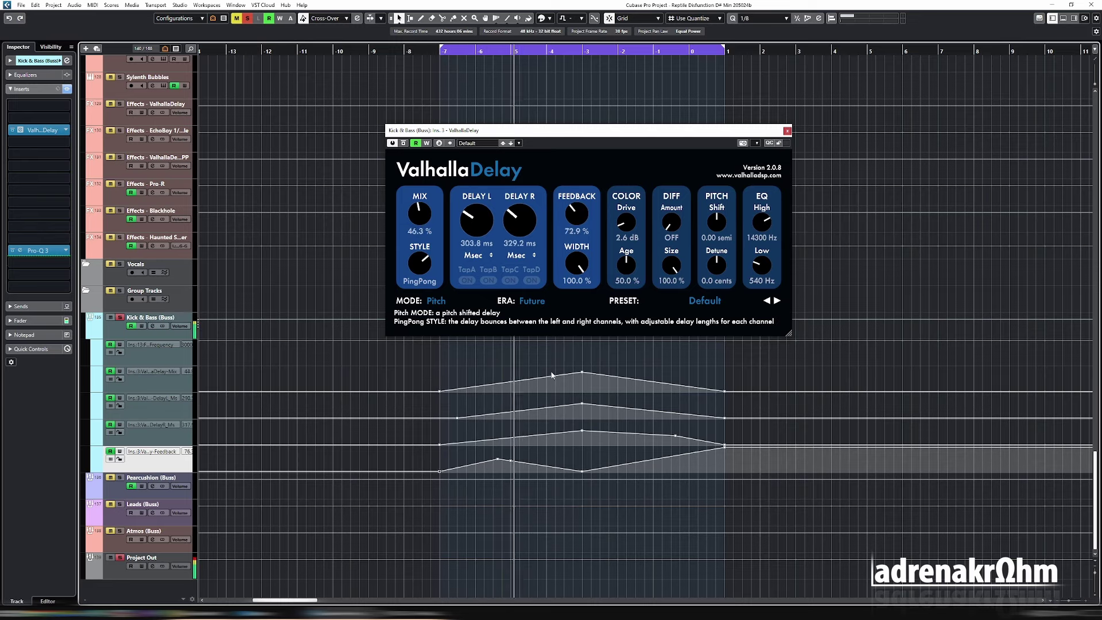
drag(498, 461, 510, 448)
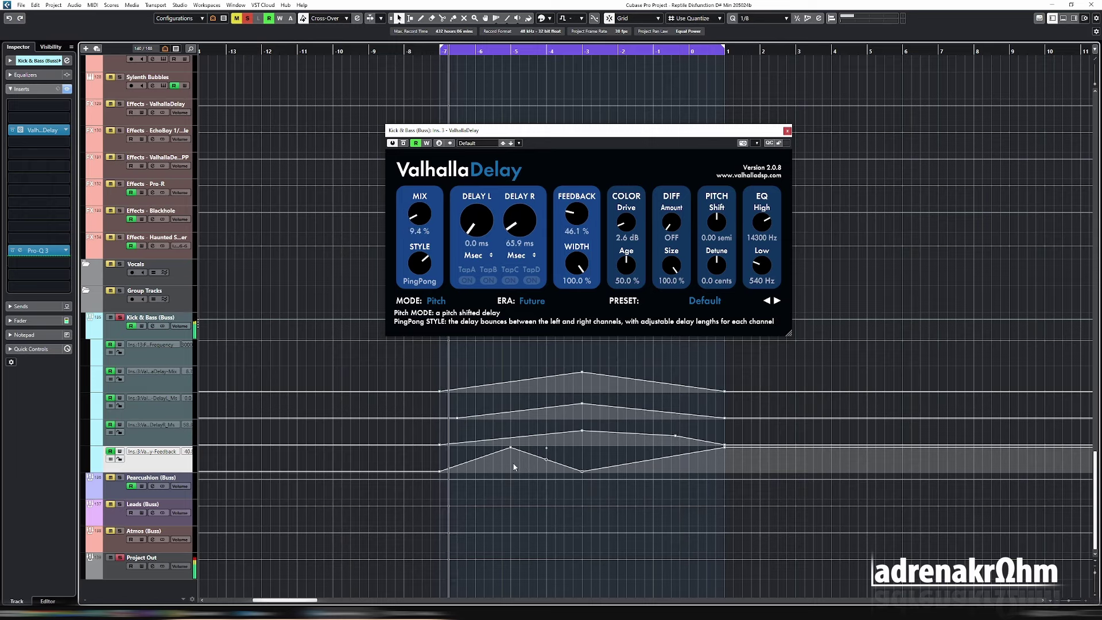
Raise the Feedback start point at bar -7 and clear the bar -5 peak so the curve falls straight to zero at bar -3.
drag(439, 474, 436, 447)
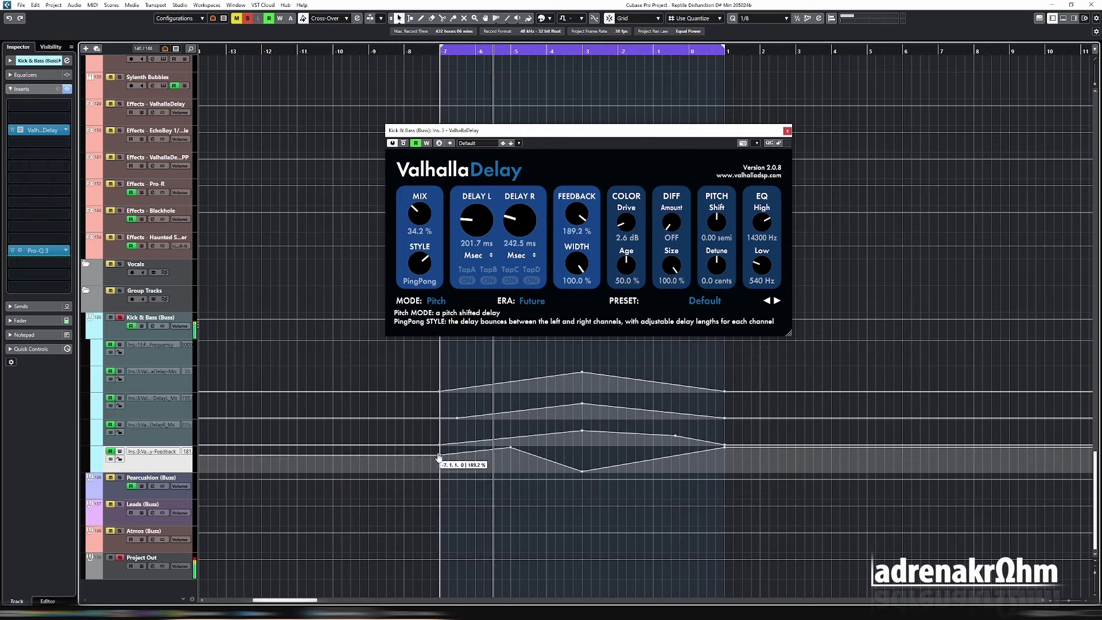
drag(510, 451, 582, 472)
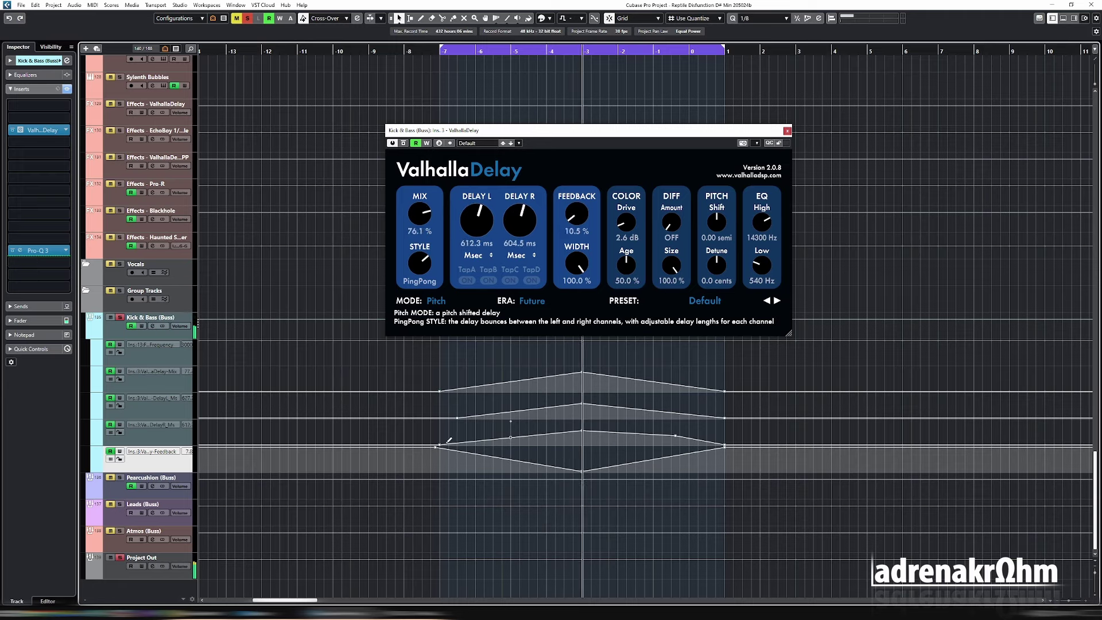
drag(436, 450, 437, 459)
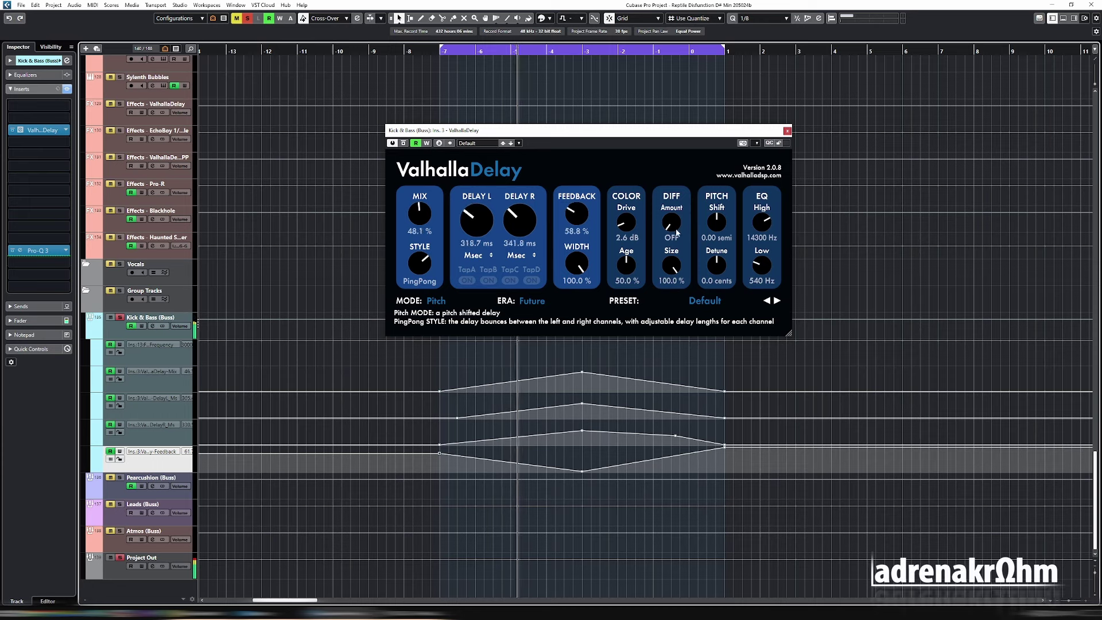
Raise the Diffusion Amount to 50.4 % and write it to a new automation lane, with automation writing off at the end.
drag(674, 226, 680, 177)
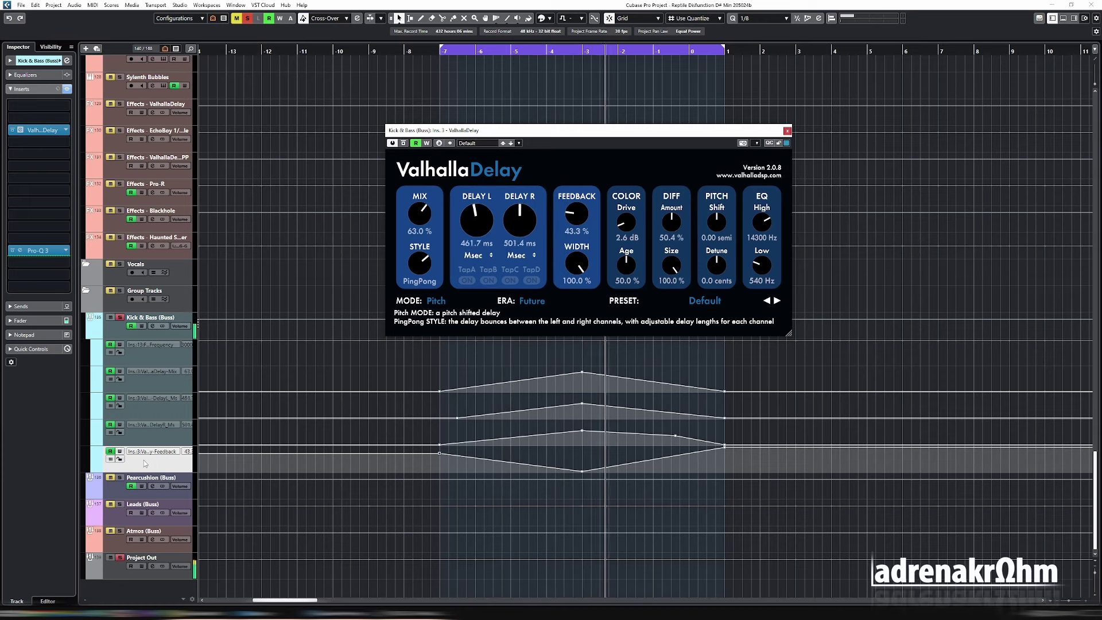
click(426, 143)
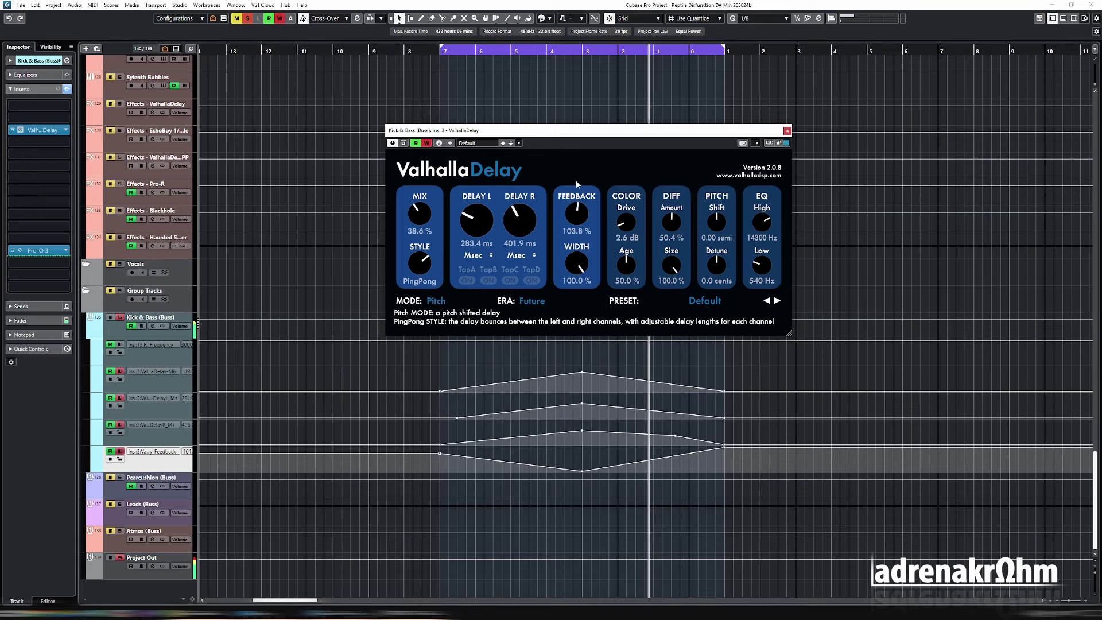
drag(670, 222, 669, 228)
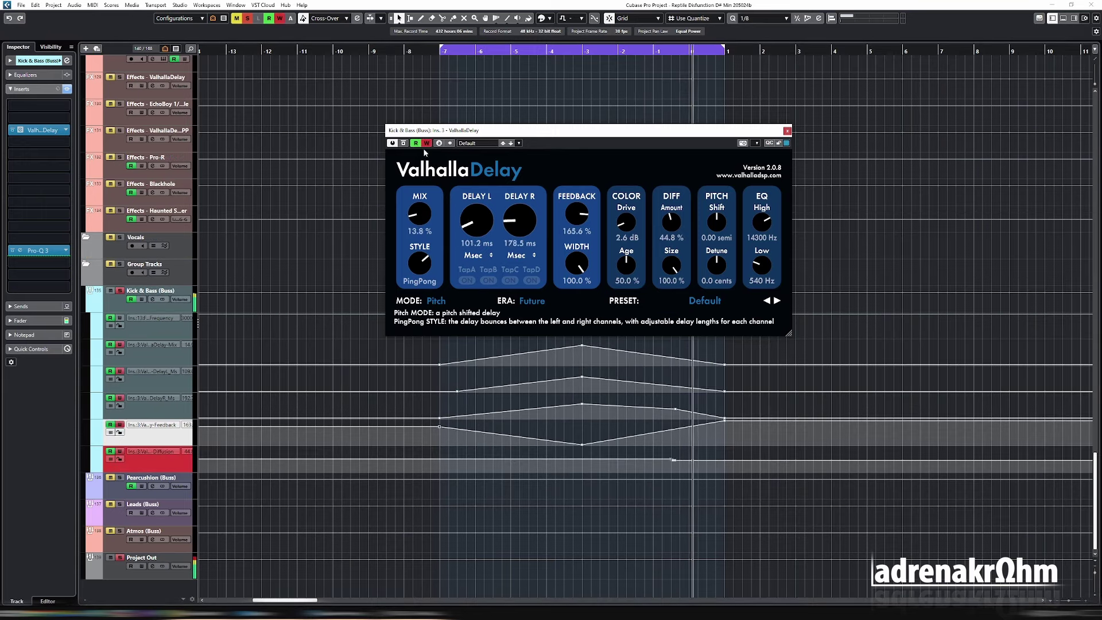
click(427, 143)
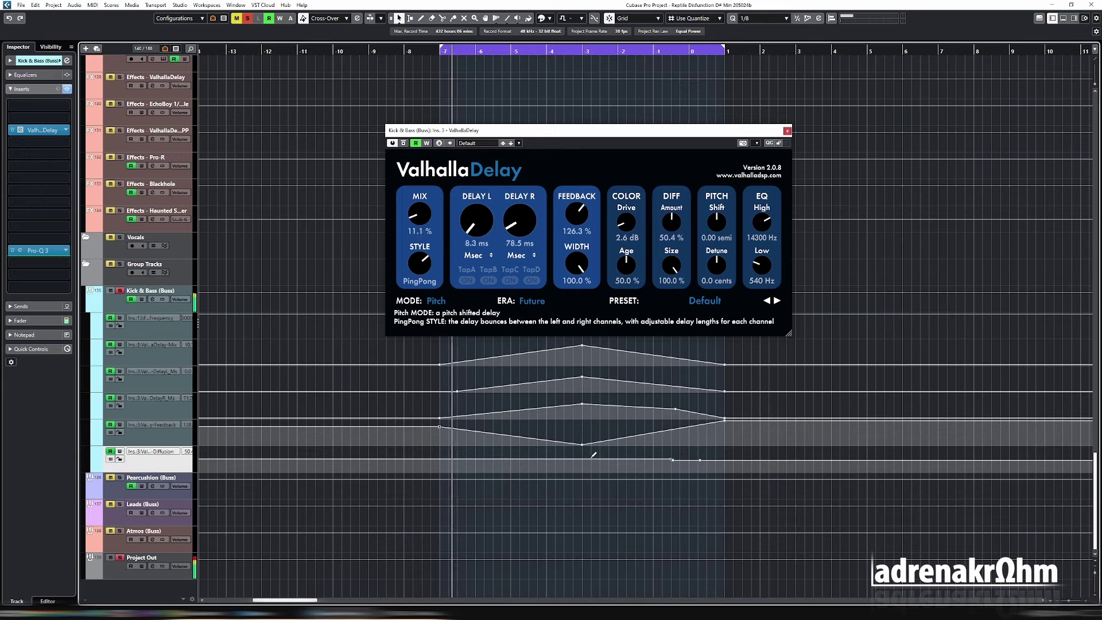
Shape the Diffusion automation from zero near bar -7 to a peak at bar -3 and back to zero at bar 1, and enlarge its lane.
drag(668, 459, 434, 488)
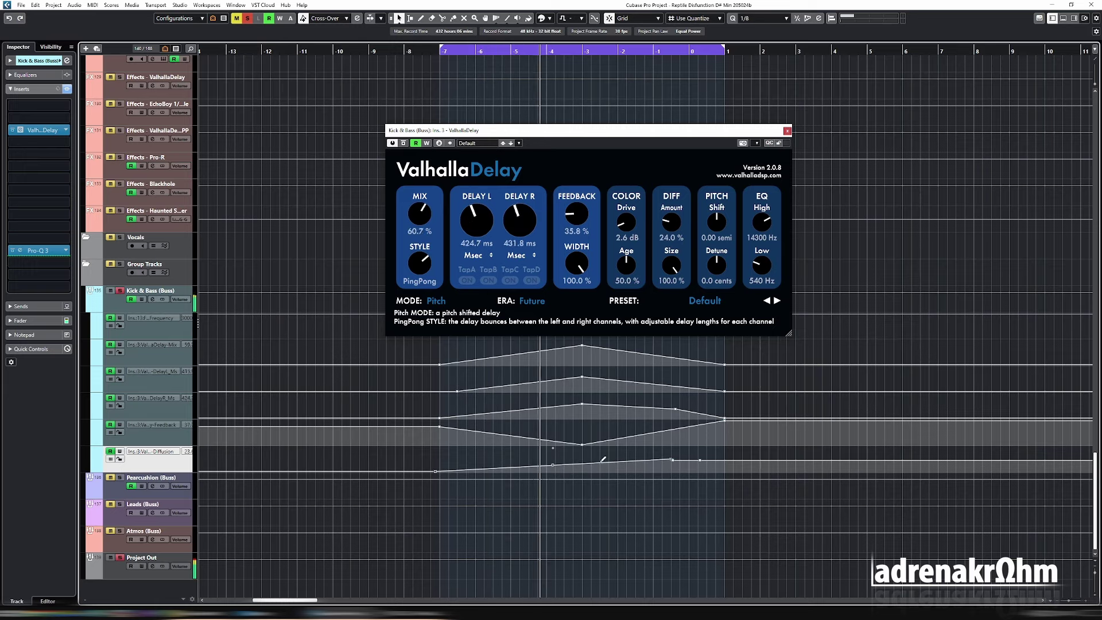
drag(583, 462, 741, 472)
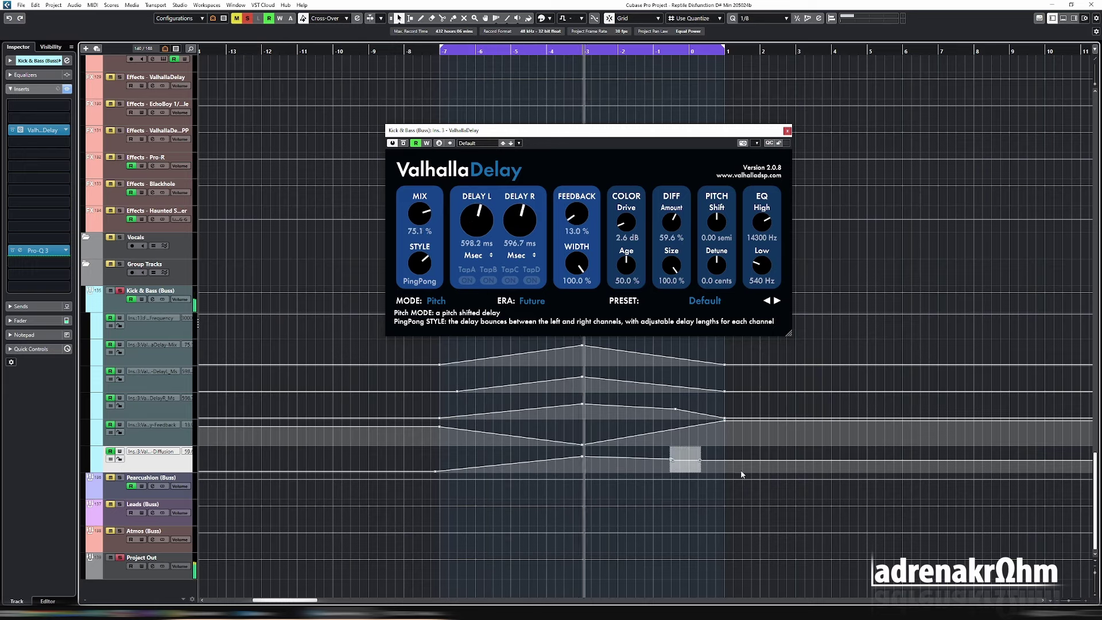
key(Delete)
drag(662, 457, 725, 476)
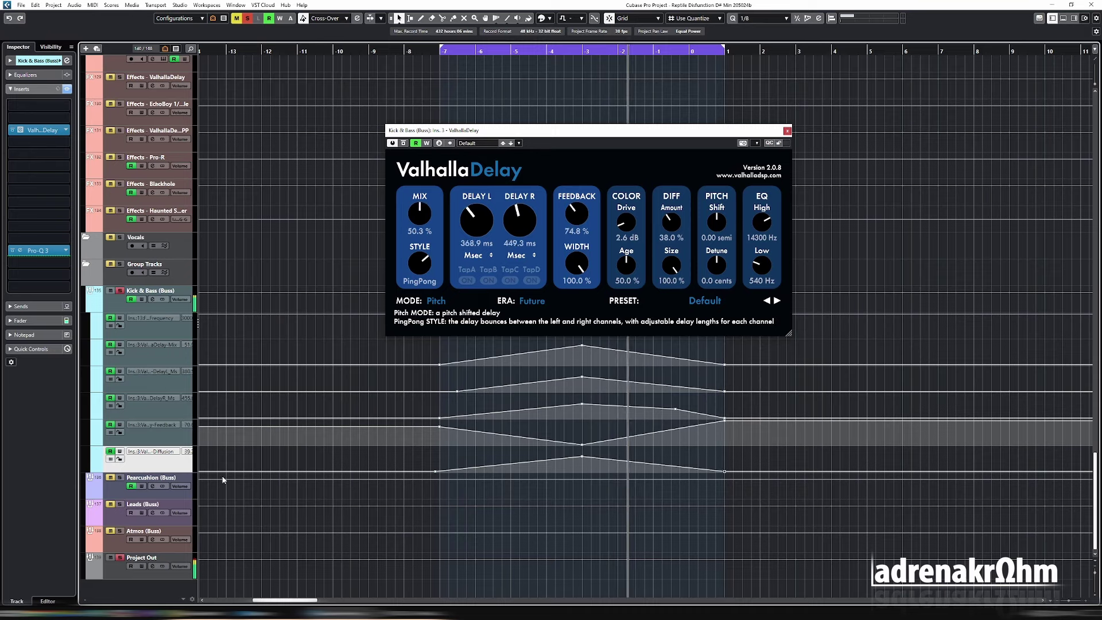
drag(170, 473, 170, 498)
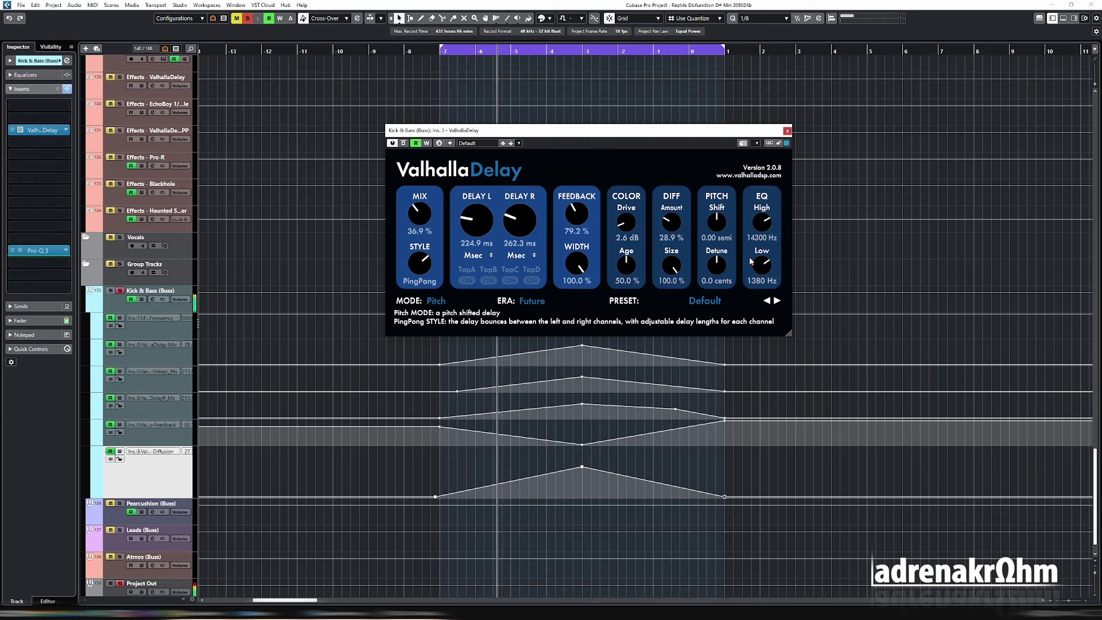
Set ValhallaDelay's EQ to 12630 Hz High and 1040 Hz Low, and the Pitch Shift to 2.11 semi.
drag(767, 267, 767, 264)
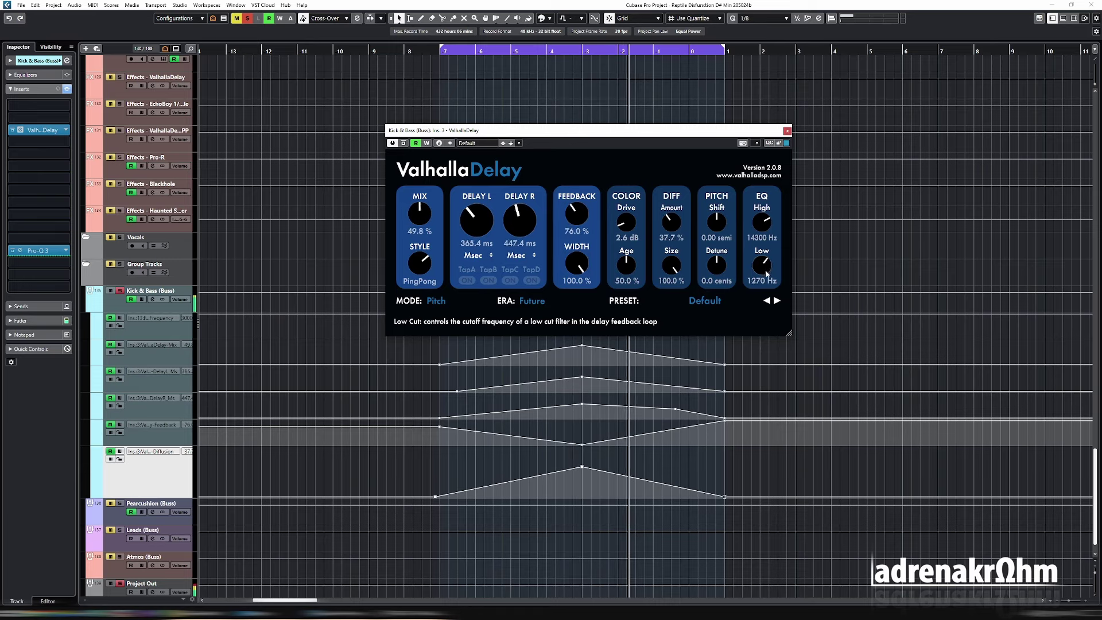
scroll(766, 274, down, 4)
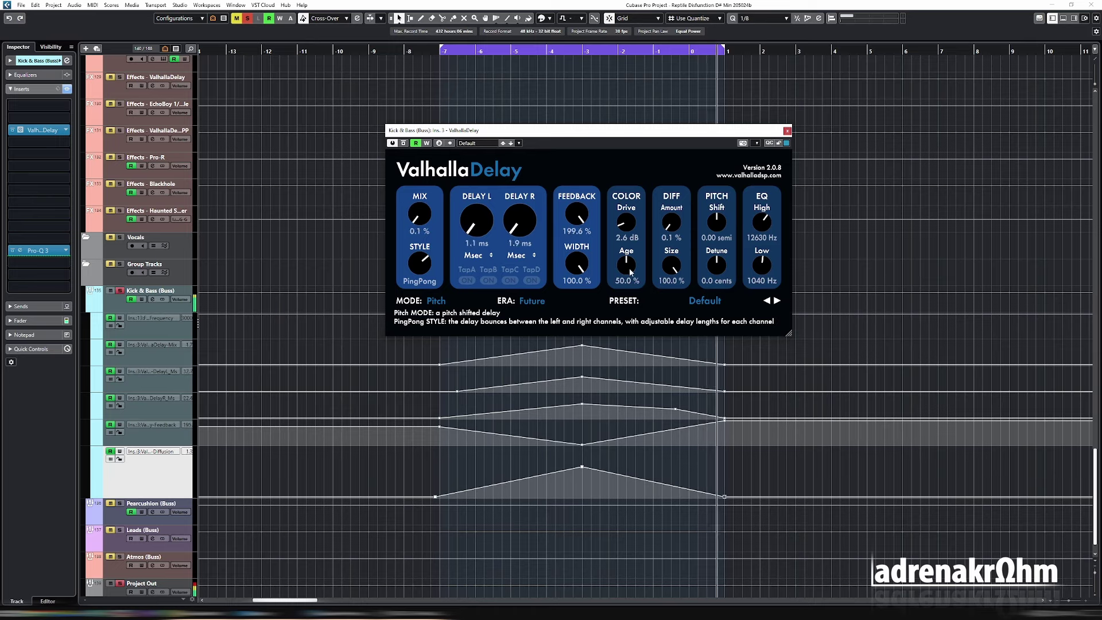
scroll(717, 223, up, 4)
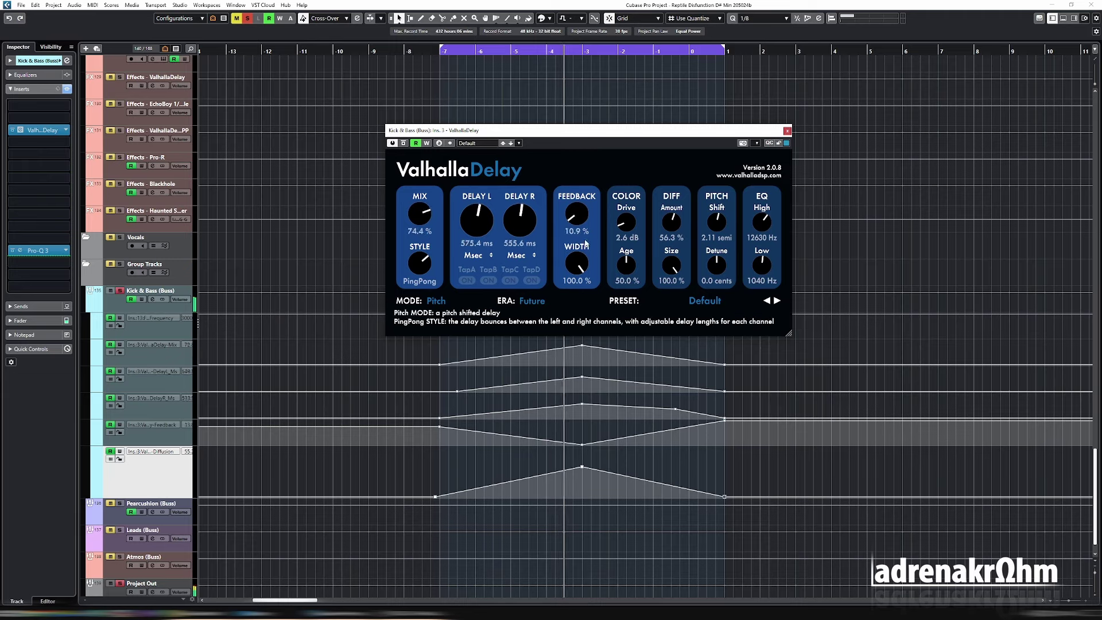
Audition ValhallaDelay in Tape mode during playback and switch it to HiFi mode.
click(436, 301)
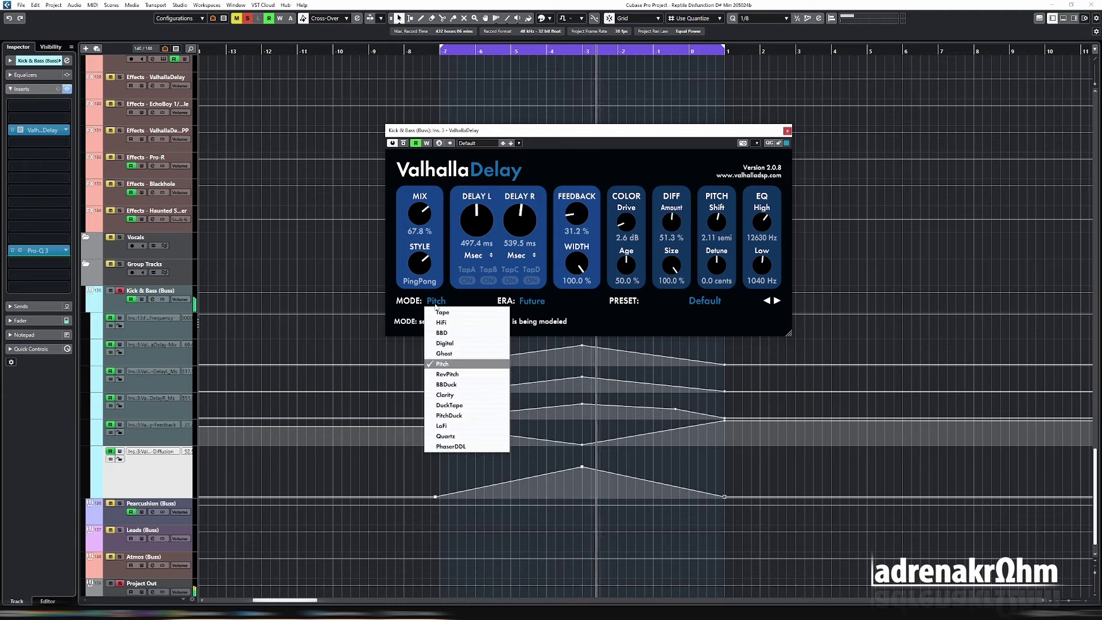
click(456, 315)
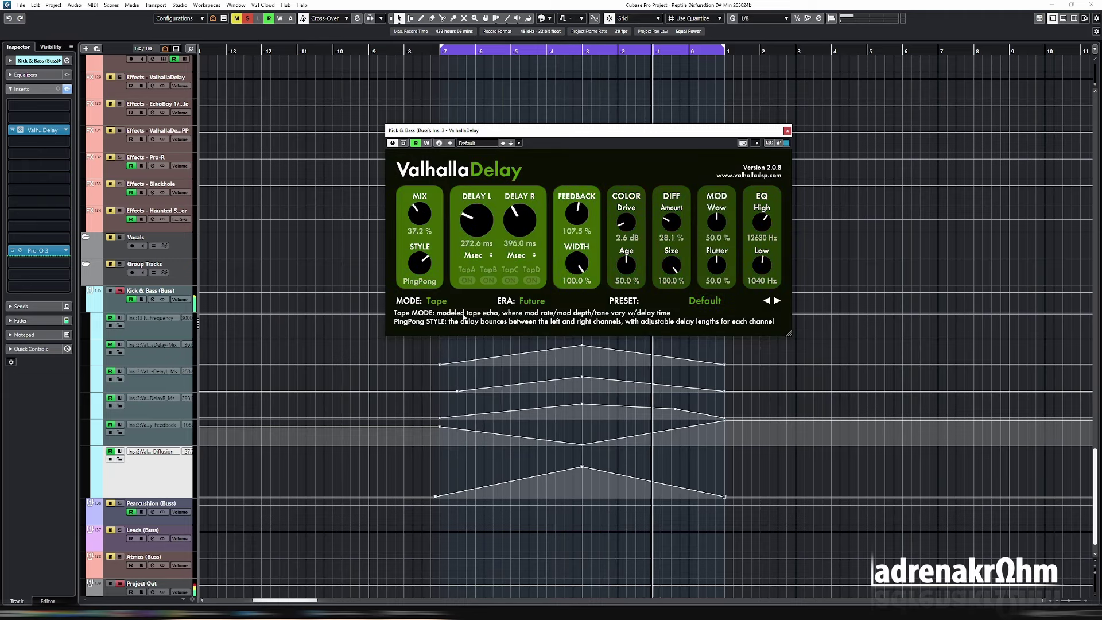
click(560, 52)
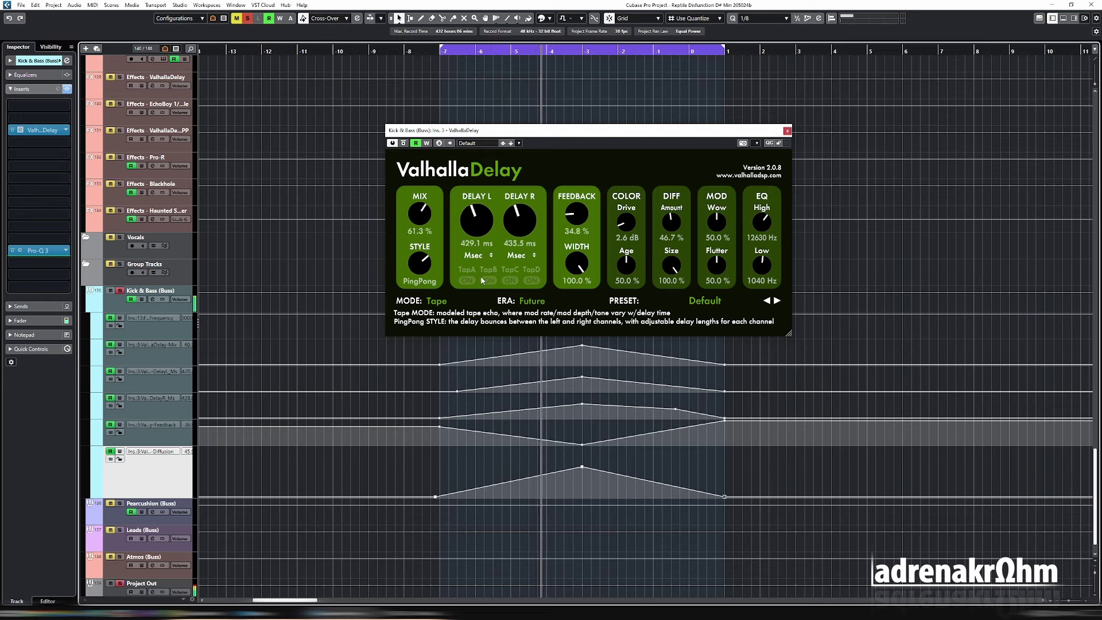
click(436, 301)
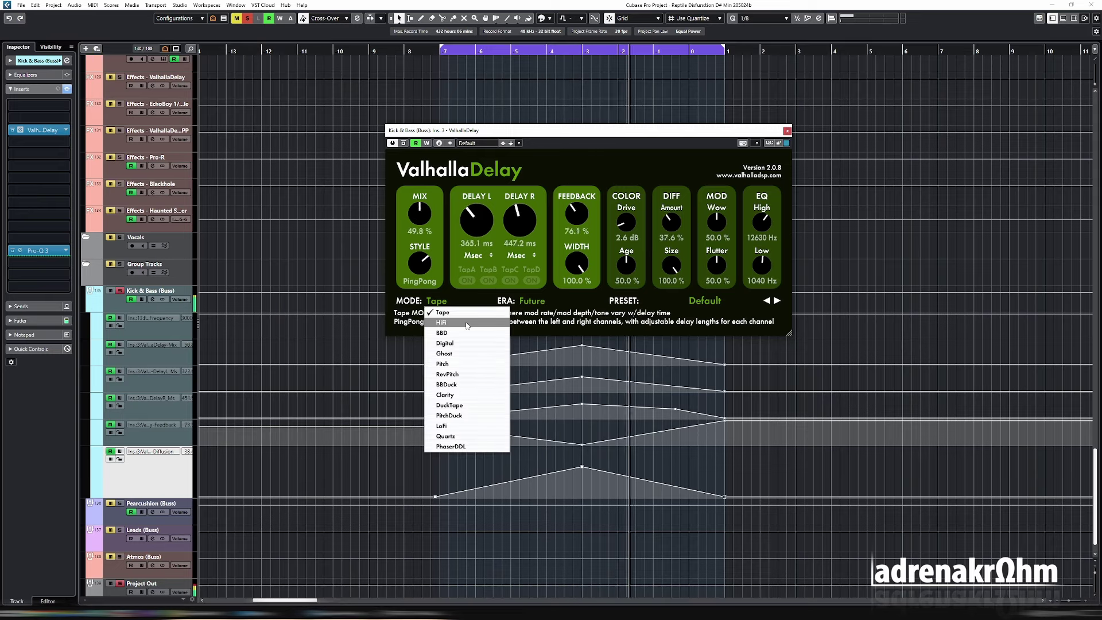
click(467, 324)
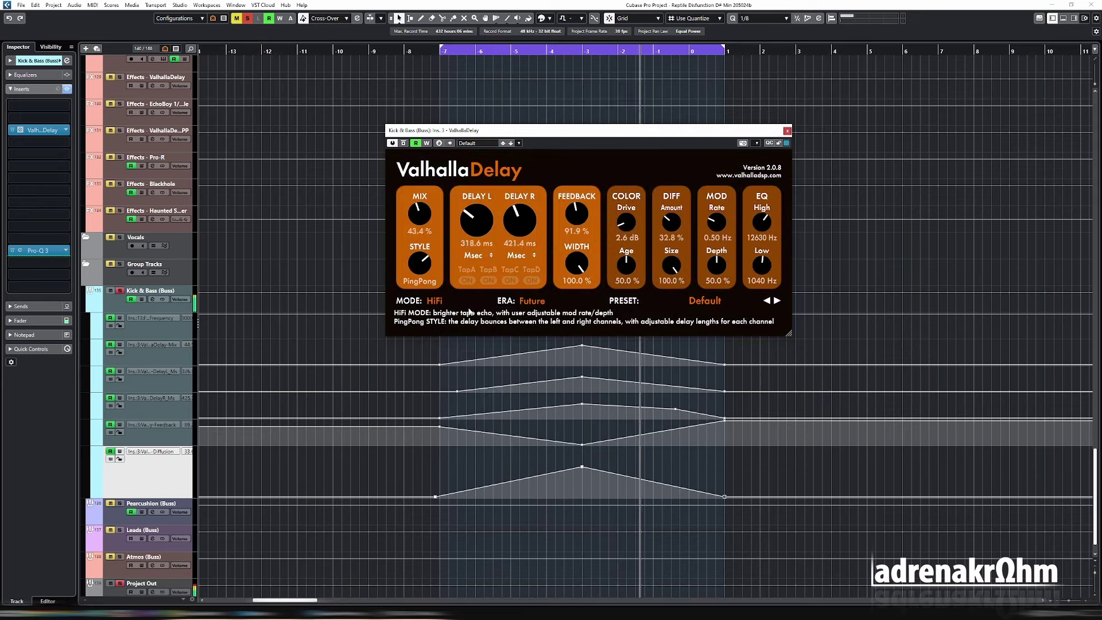
Audition ValhallaDelay's HiFi and BBD modes during playback and switch the mode to Ghost.
click(543, 52)
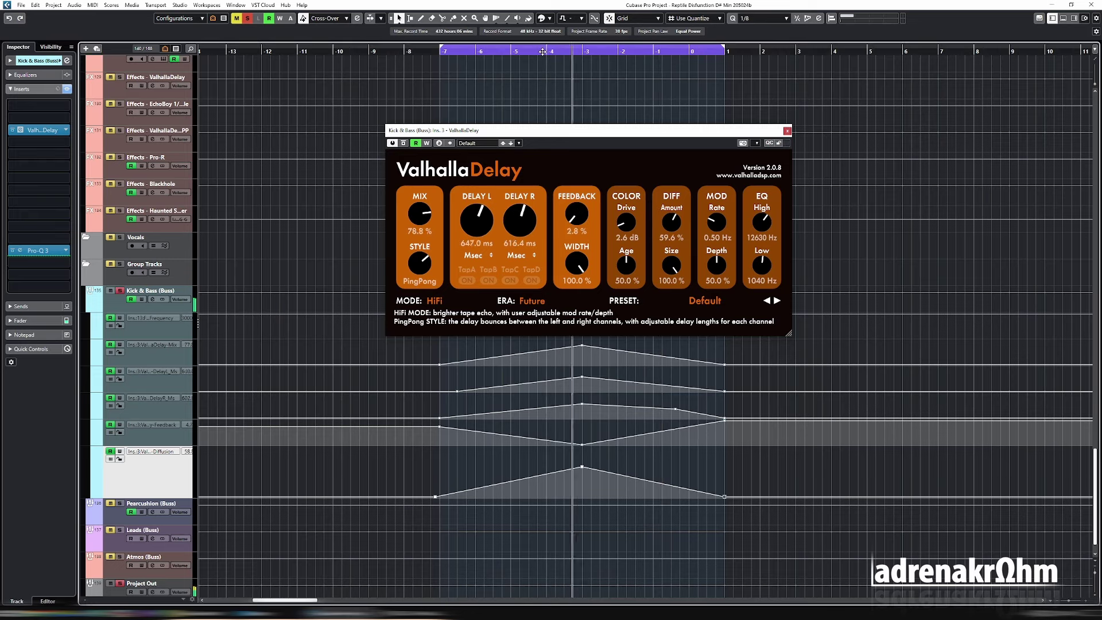
click(435, 301)
click(458, 338)
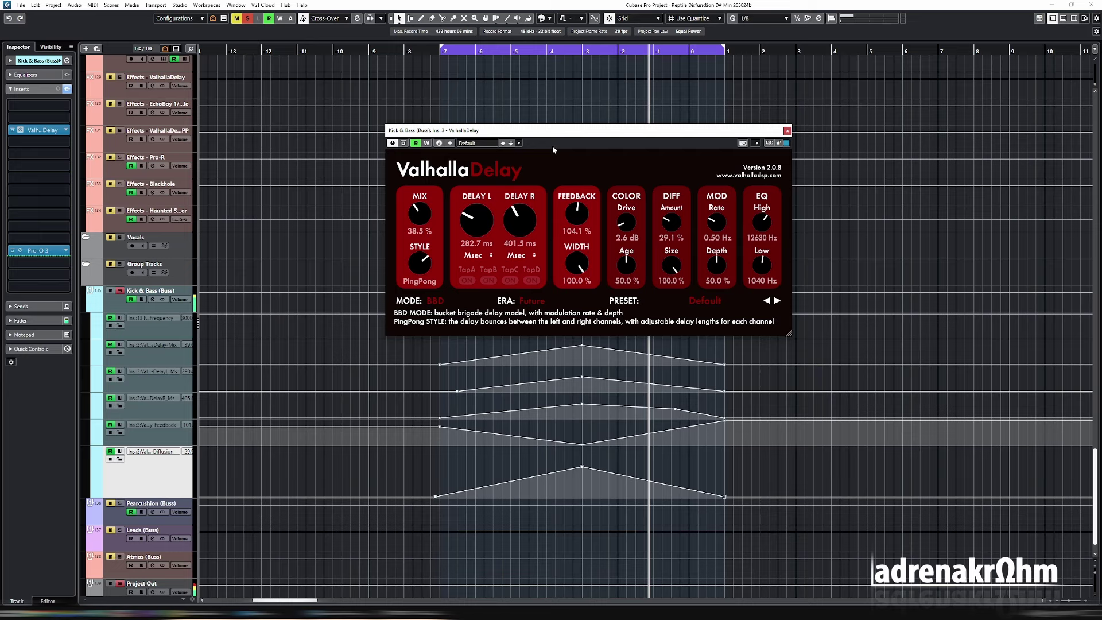
click(544, 51)
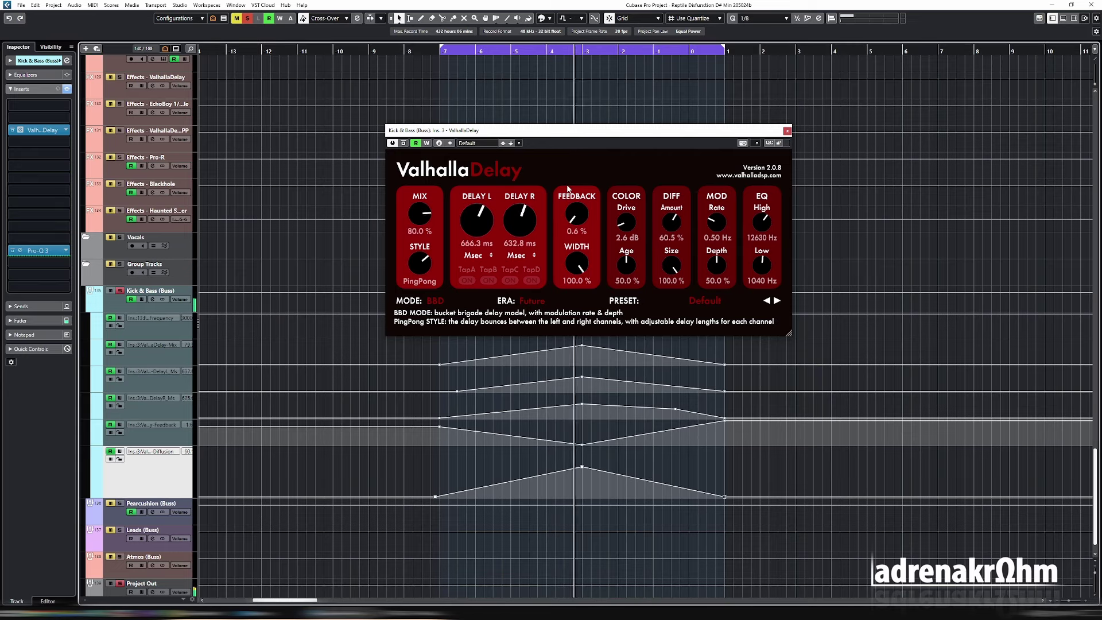
click(437, 302)
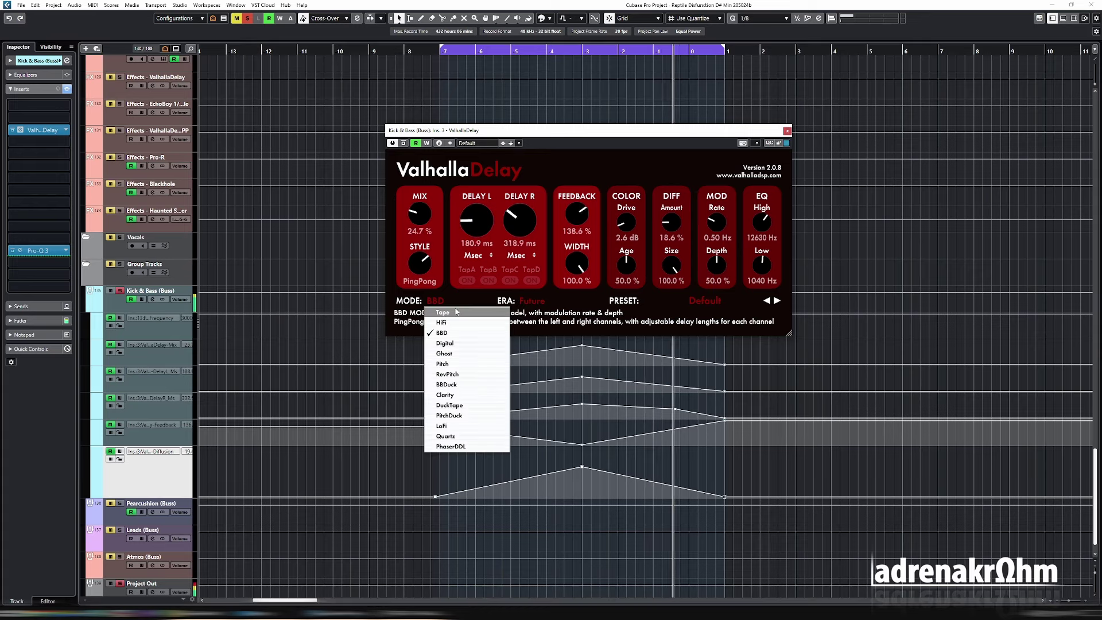
click(468, 353)
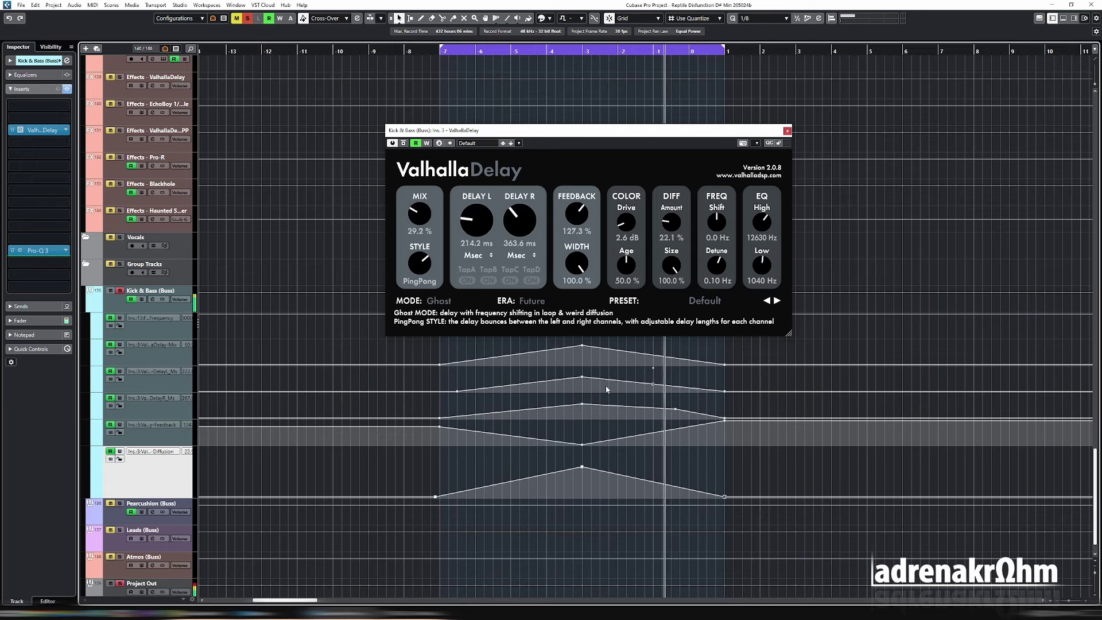
Reshape the Mix automation into a plateau at its peak level from about bar -4.5 to just before bar 0.
click(131, 361)
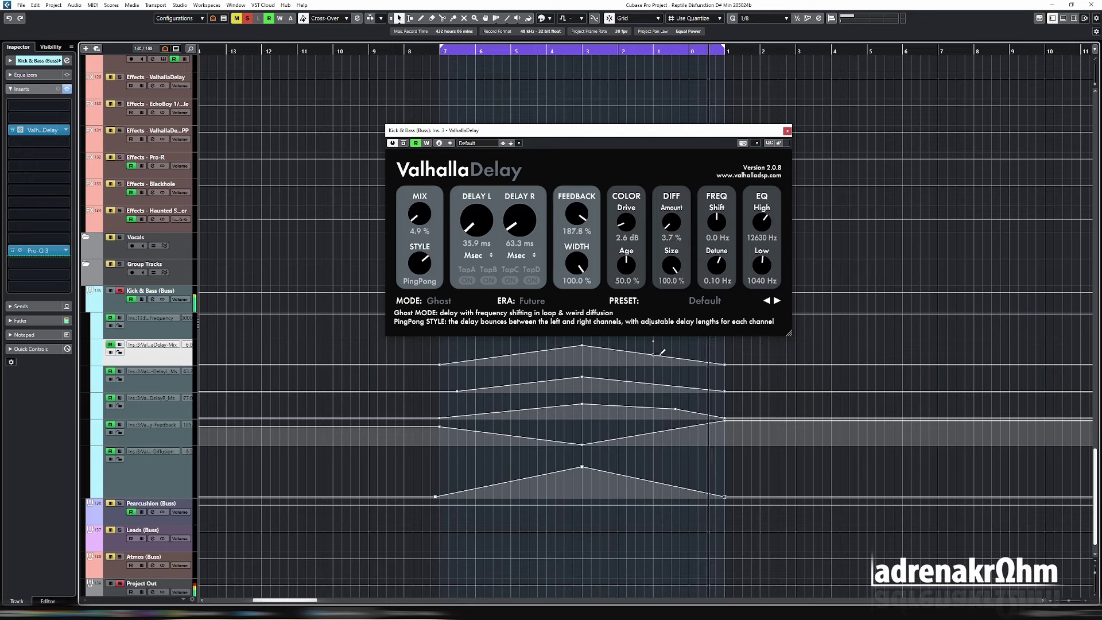
drag(660, 354, 658, 345)
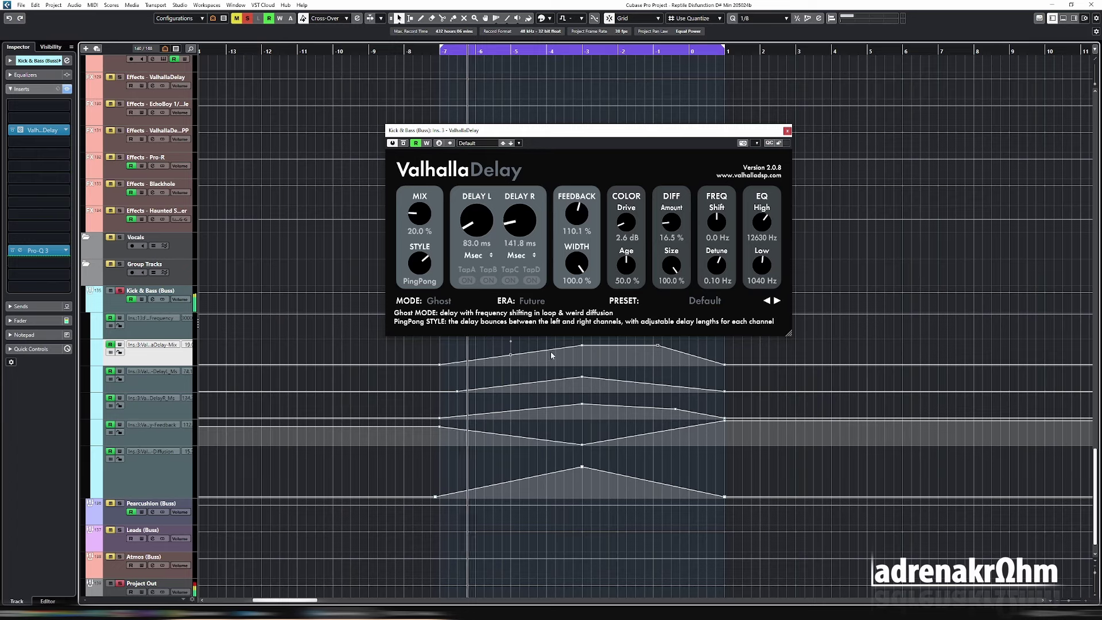
drag(532, 352, 529, 345)
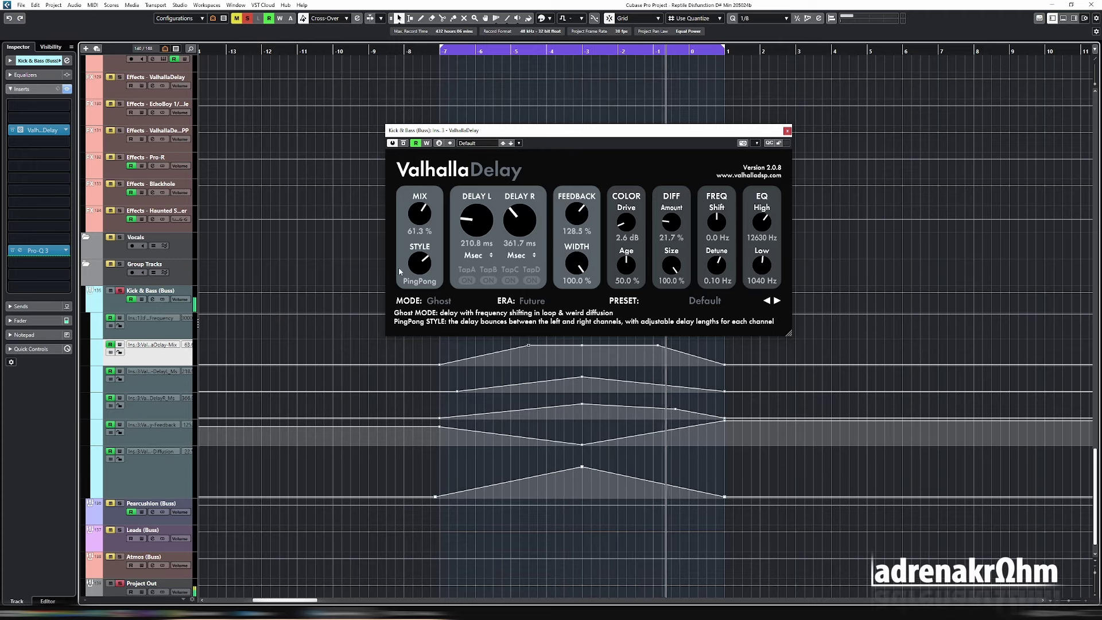
Try ValhallaDelay's Pitch, RevPitch and Quartz modes during playback, moving the plug-in window clear of the automation lanes.
click(441, 301)
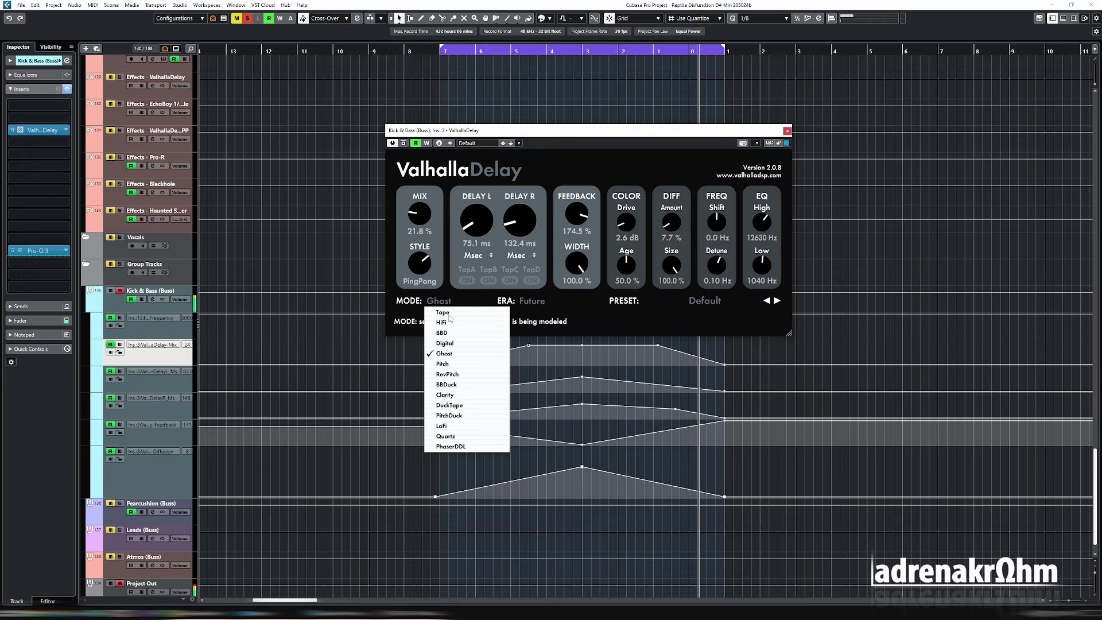
click(462, 364)
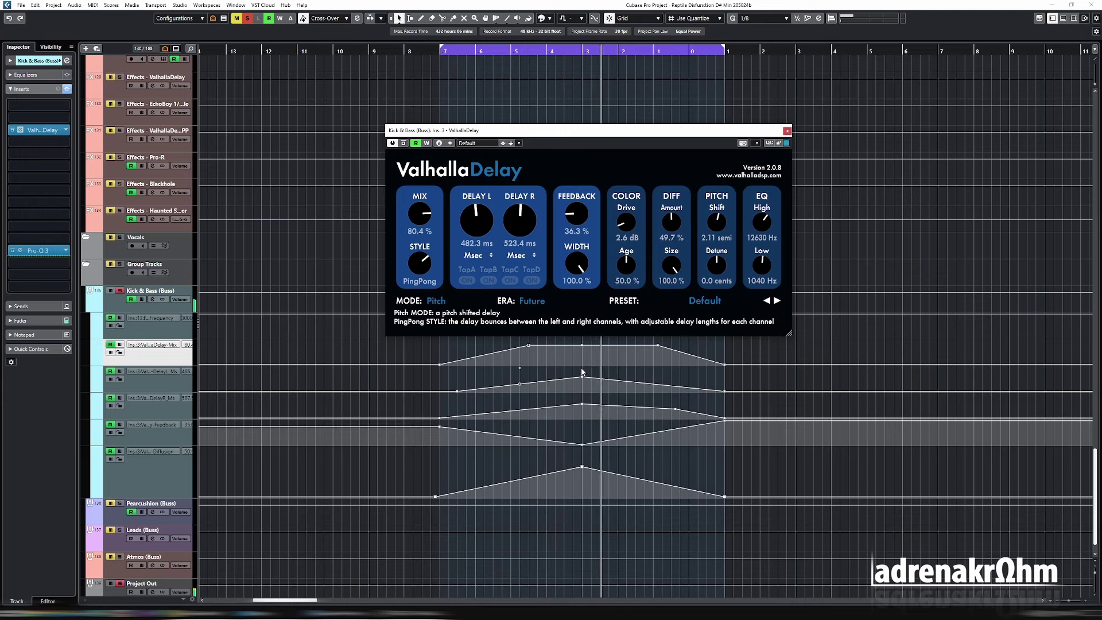
drag(602, 133, 607, 101)
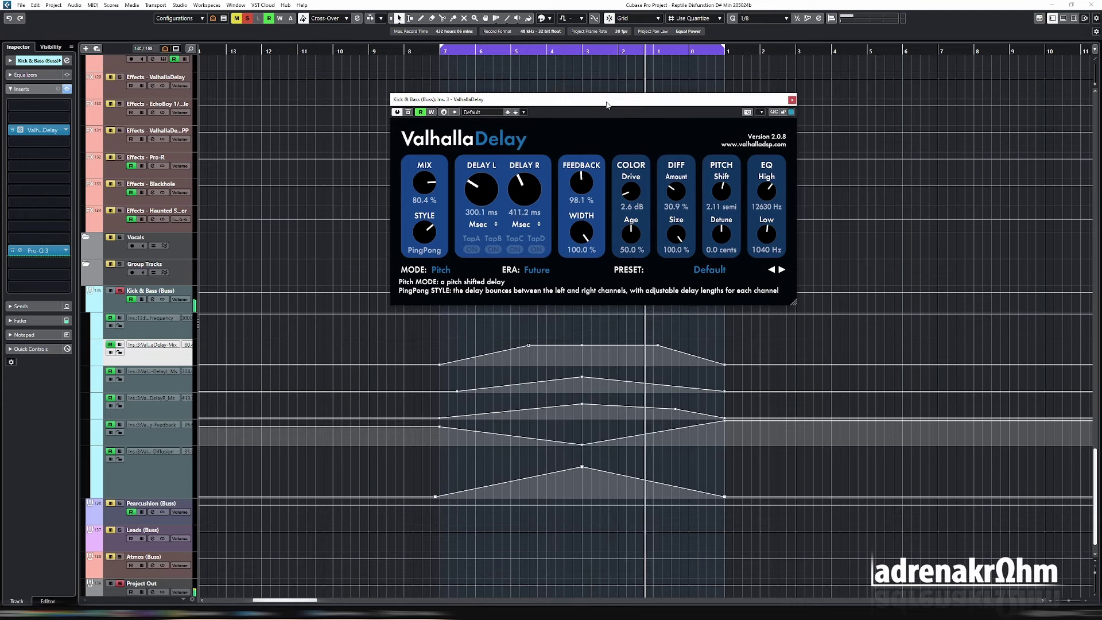
click(441, 269)
click(476, 342)
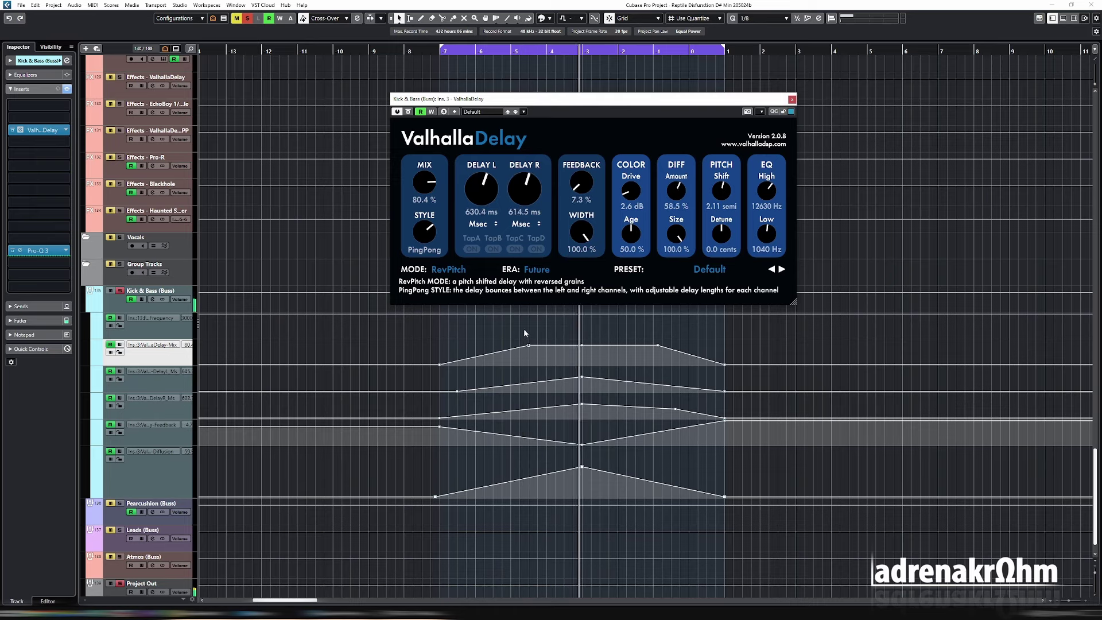
click(452, 270)
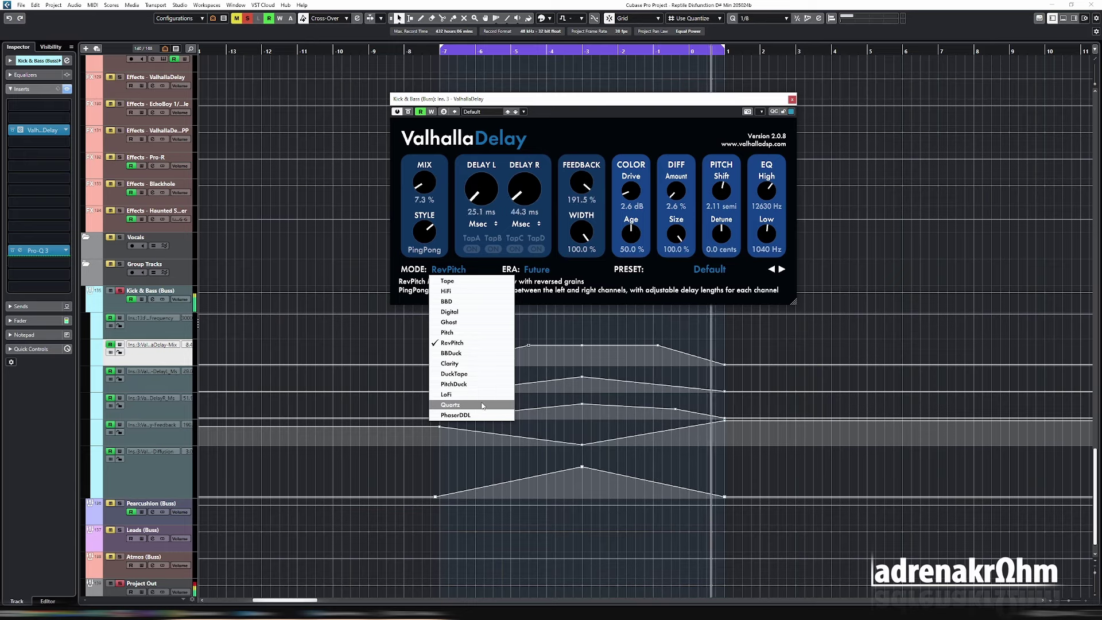
click(485, 404)
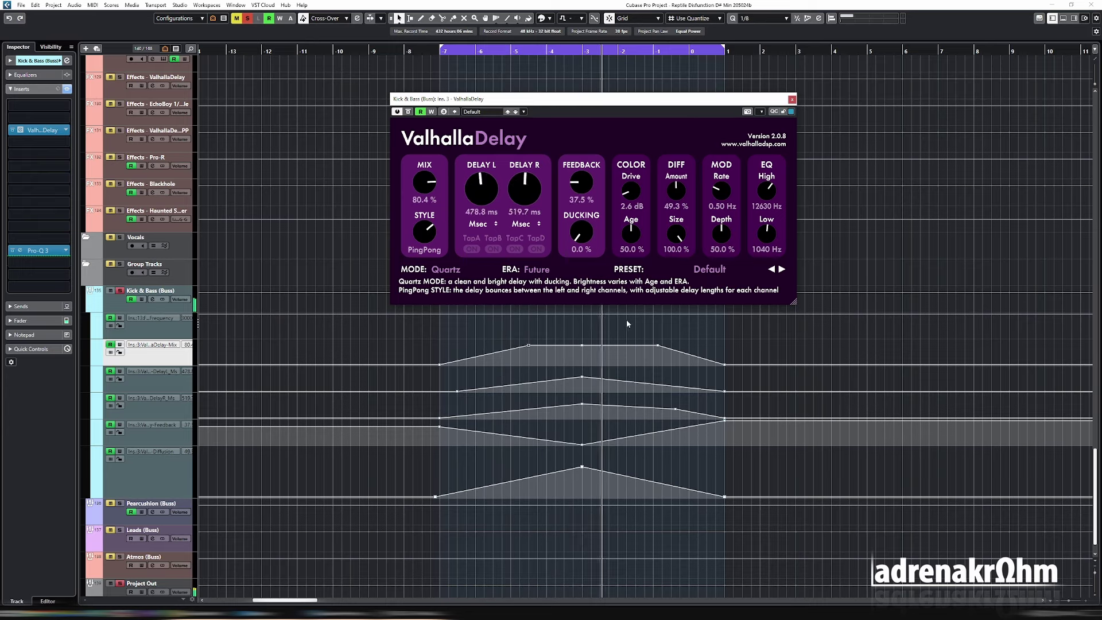
Lower the Mix automation point near bar -1 and switch ValhallaDelay to PhaserDDL mode.
mouse_move(658, 345)
mouse_down()
mouse_move(614, 357)
mouse_move(650, 357)
mouse_up()
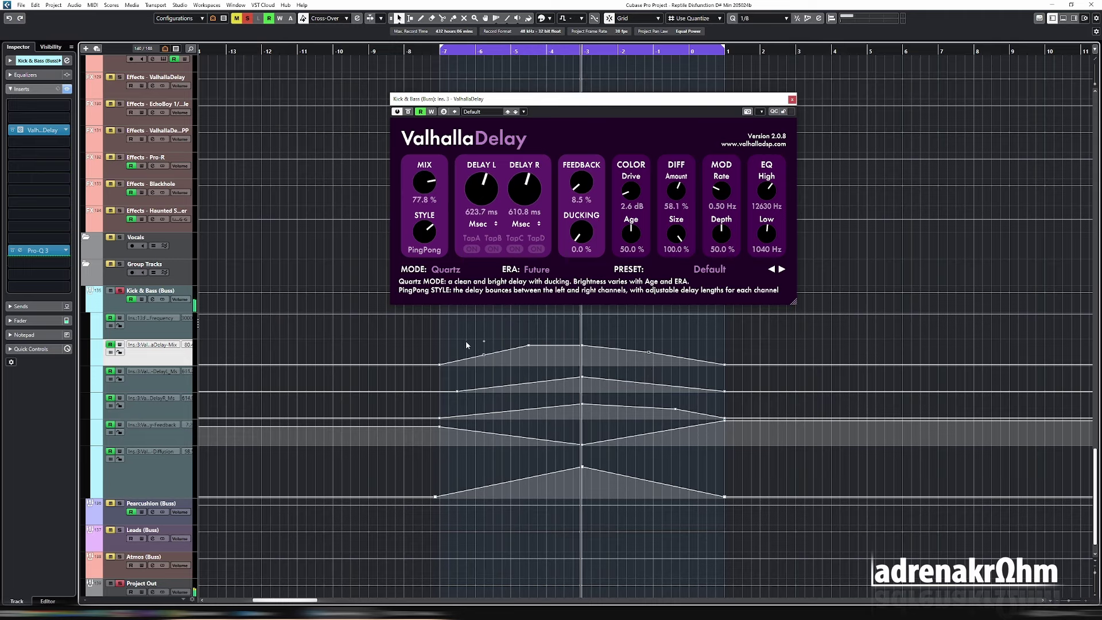
click(441, 269)
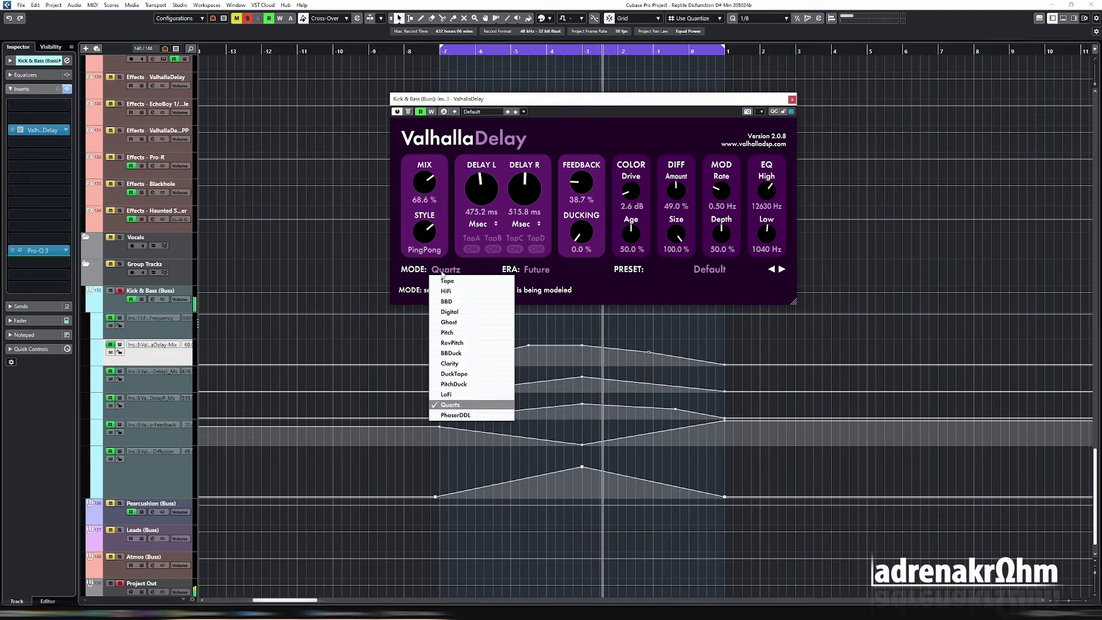
click(470, 414)
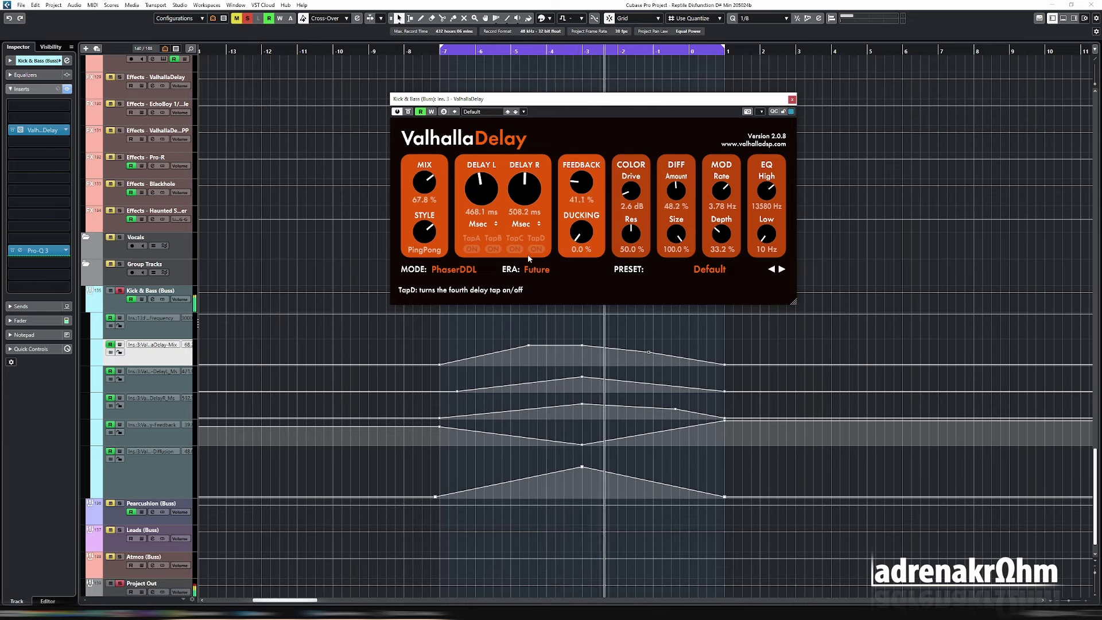
Set ValhallaDelay's EQ Low to 560 Hz and switch the mode back to Ghost.
drag(767, 238, 767, 232)
scroll(767, 234, up, 2)
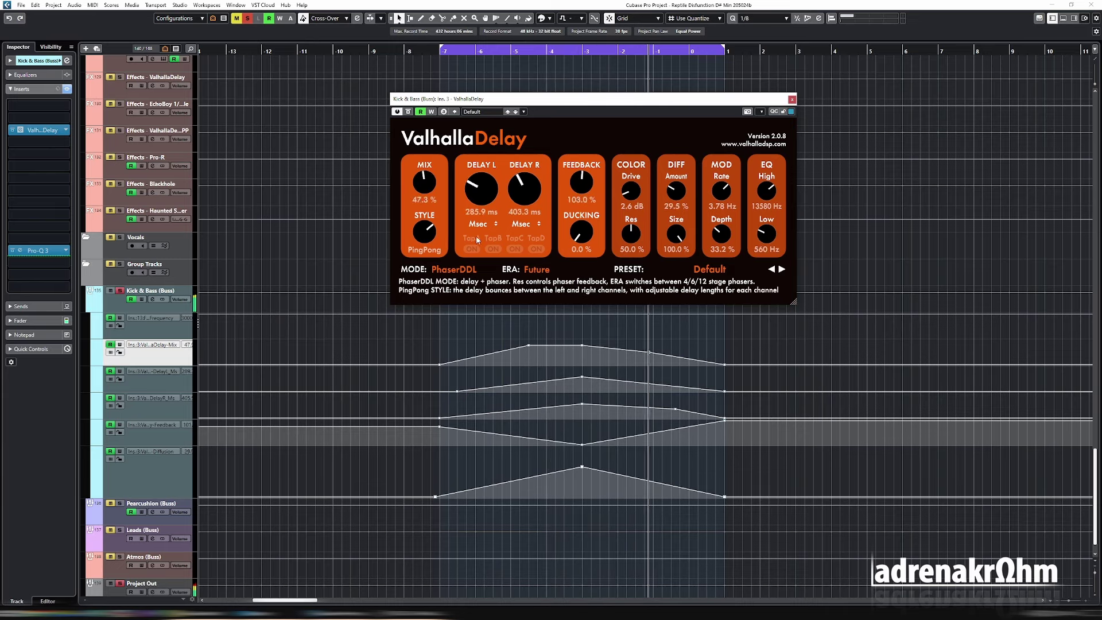
click(455, 269)
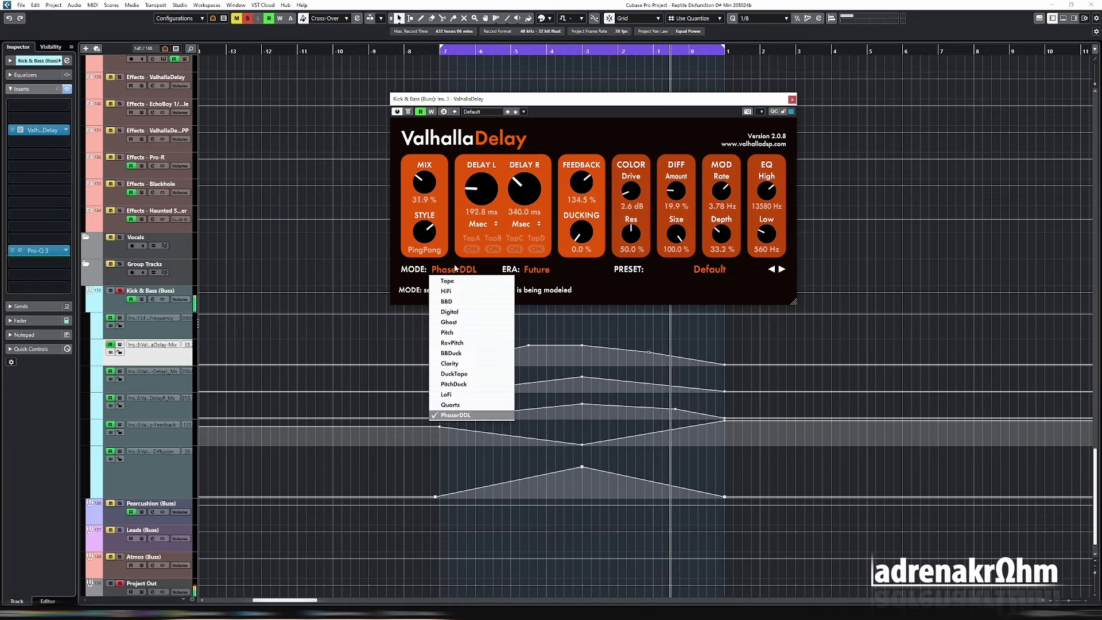
click(450, 322)
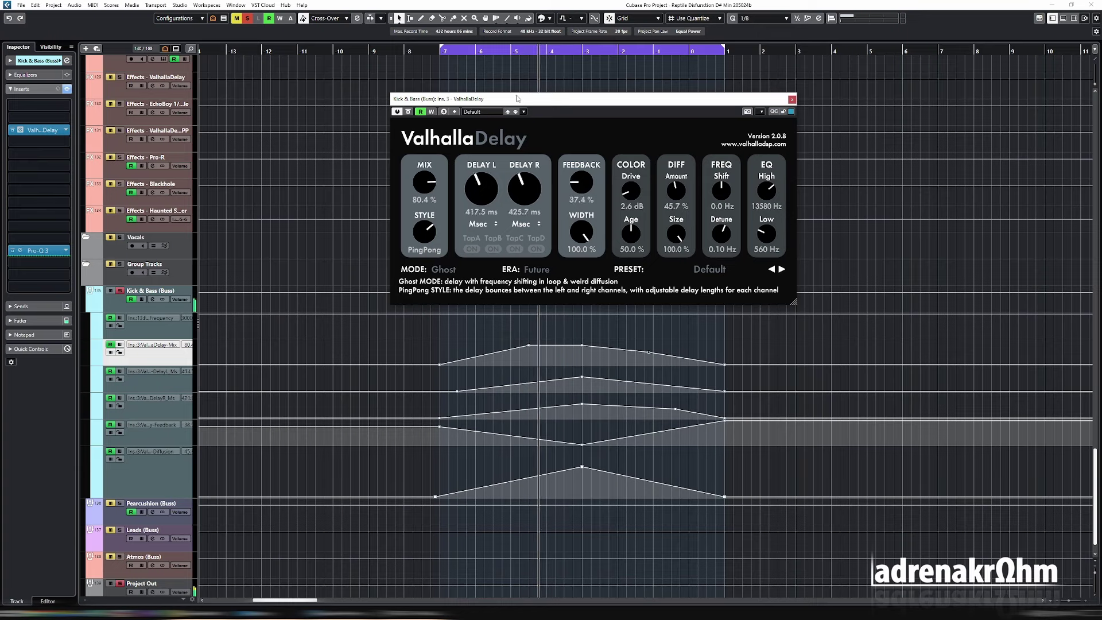
Raise ValhallaDelay's Drive to 6.0 dB and try the frequency Shift down to -1000 Hz.
drag(630, 197, 632, 187)
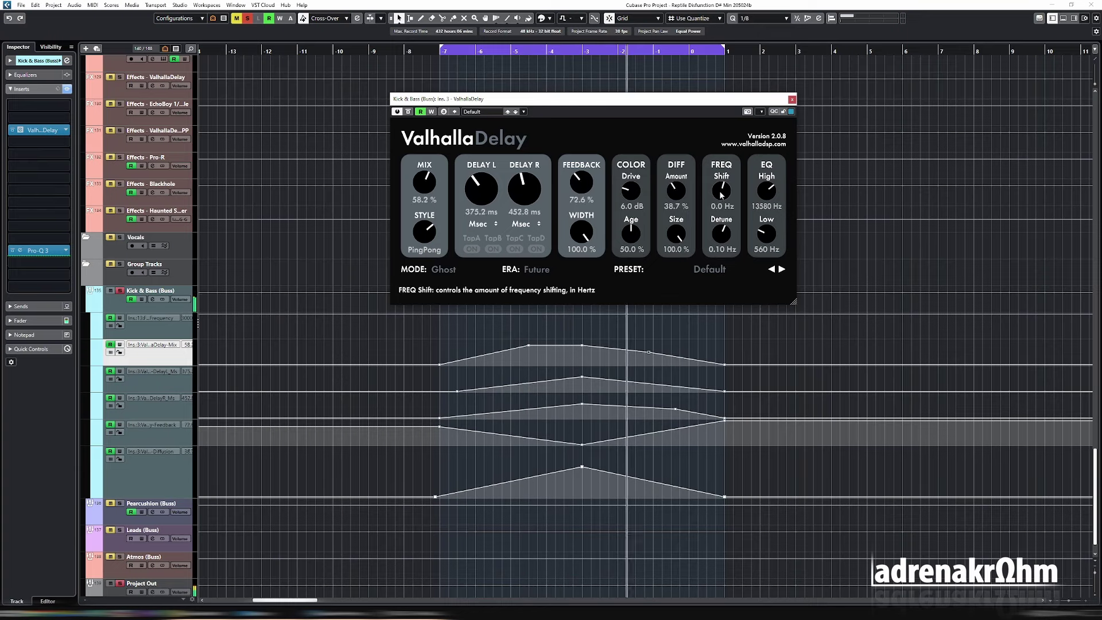
drag(723, 193, 723, 193)
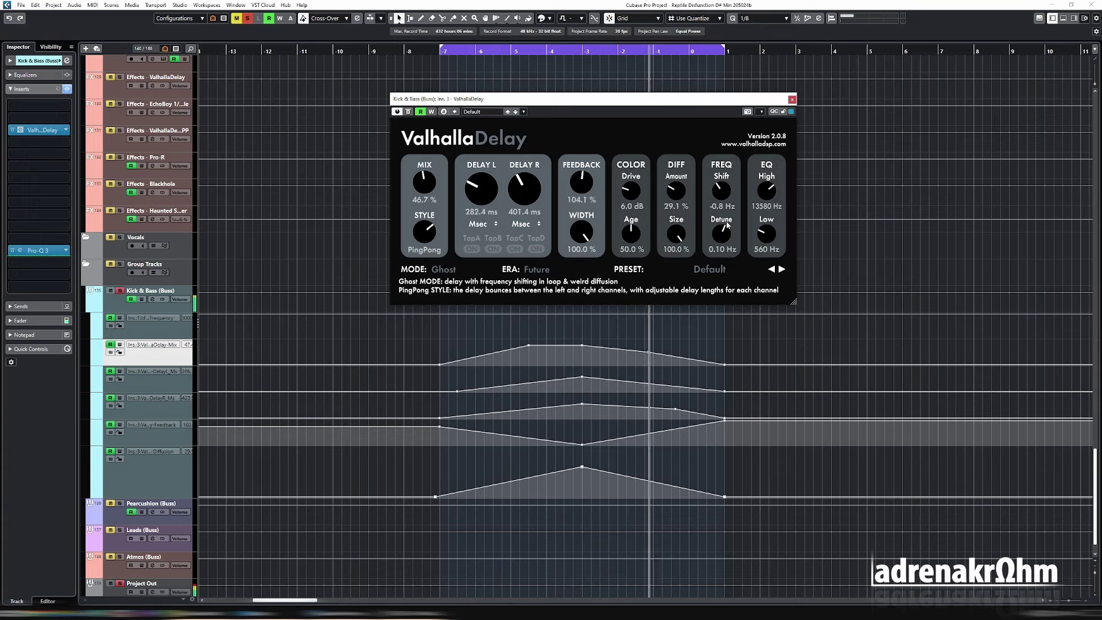
drag(725, 191, 726, 234)
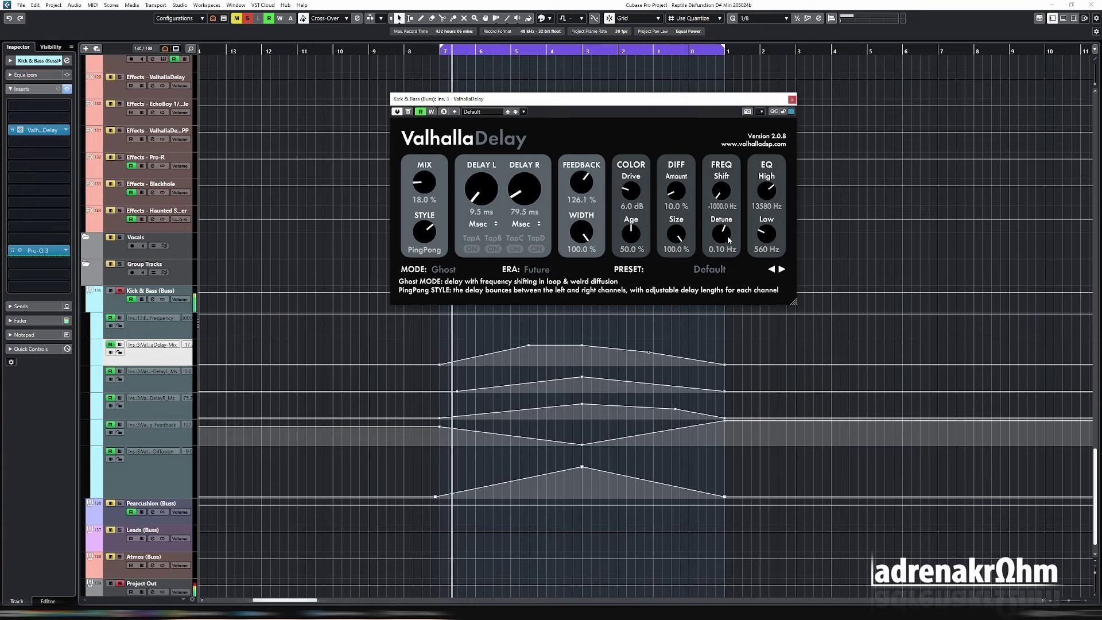
Write the frequency Shift at -5.4 Hz to a new automation lane, enlarge the lane and turn automation writing off.
click(175, 478)
mouse_move(725, 191)
mouse_down()
mouse_move(724, 171)
mouse_move(723, 189)
mouse_up()
click(431, 112)
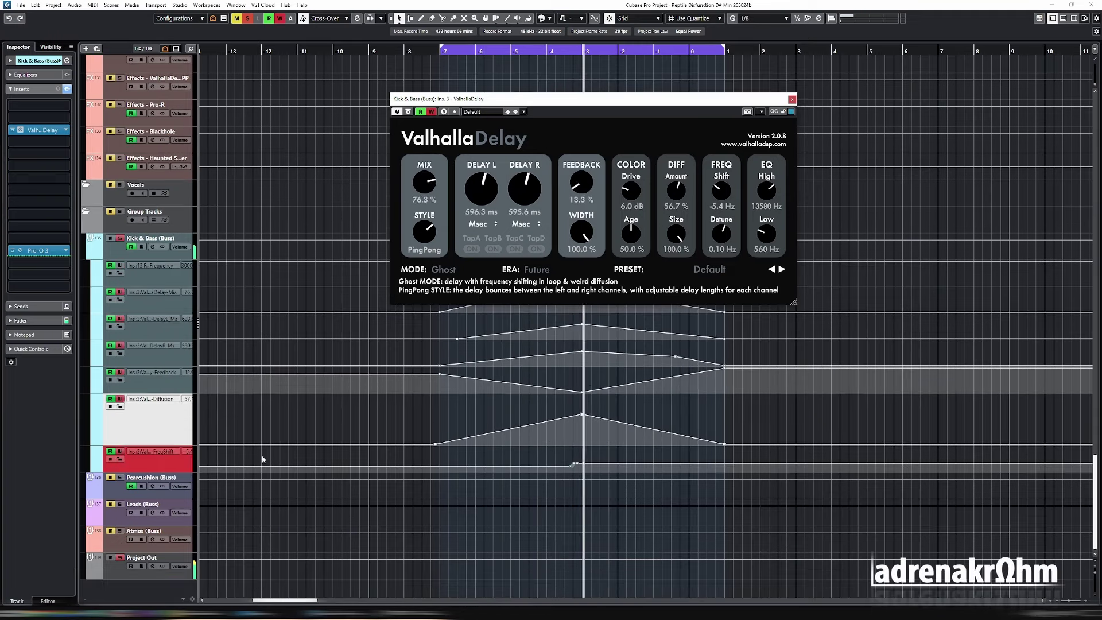
drag(173, 472, 174, 490)
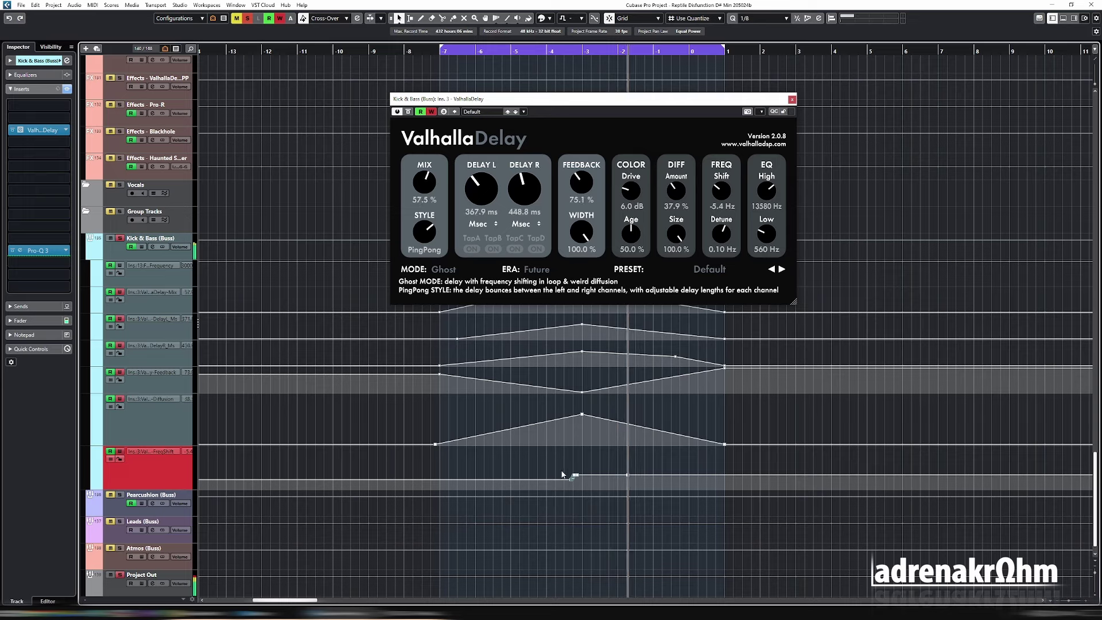
click(432, 113)
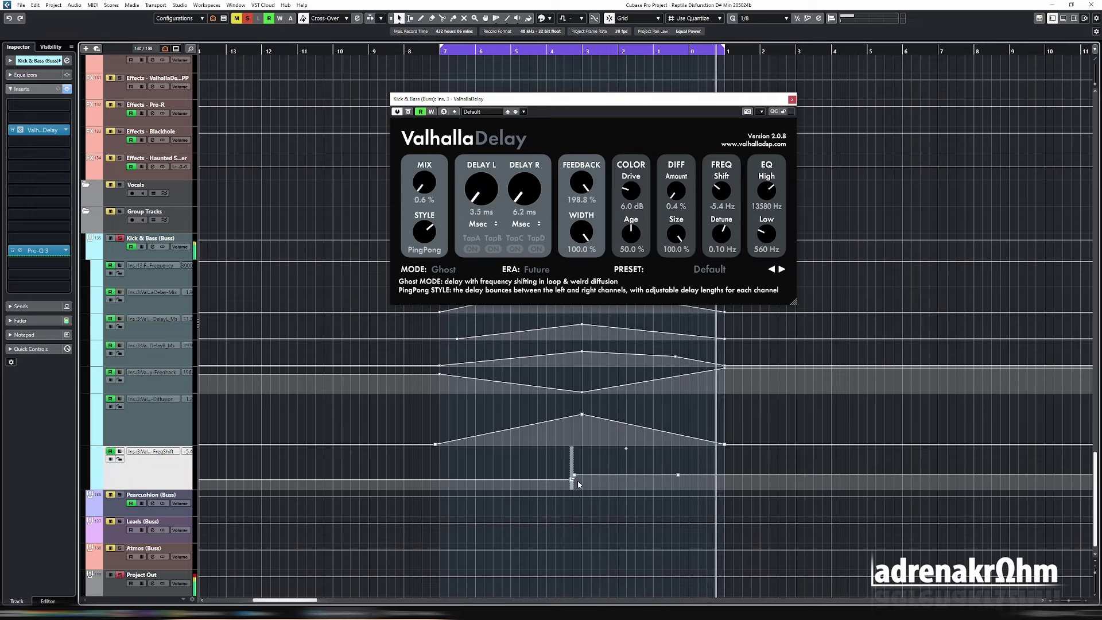
Shape the FreqShift automation to stay near 0 Hz from bar -7 to -5, falling to -1000 Hz at bar -2 and holding to bar 1.
key(Delete)
drag(575, 475, 442, 496)
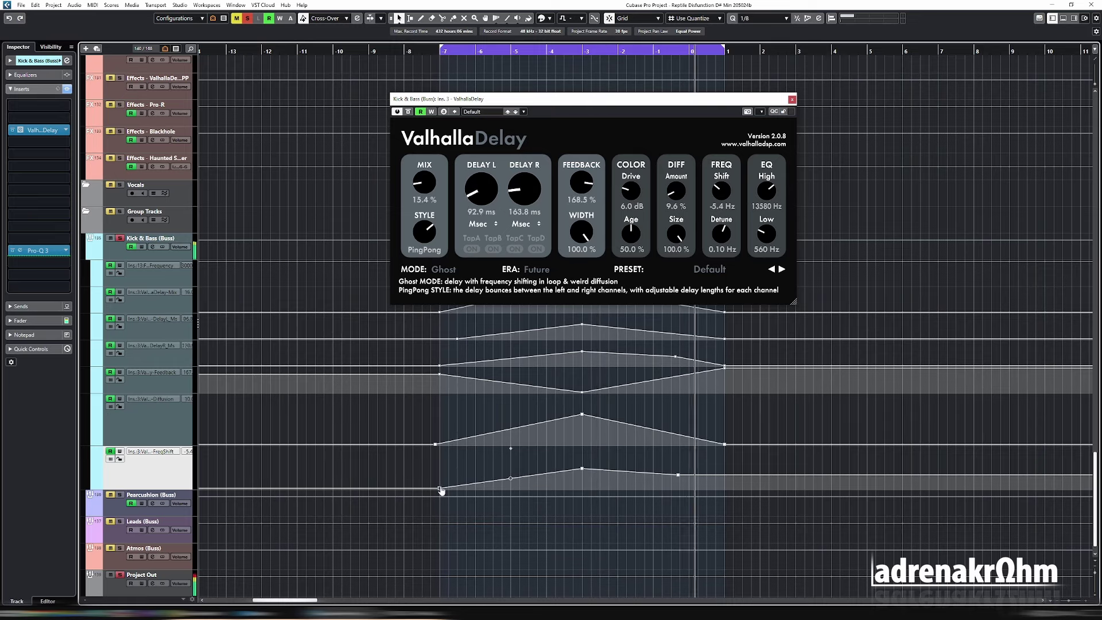
drag(440, 487, 435, 470)
drag(679, 475, 725, 488)
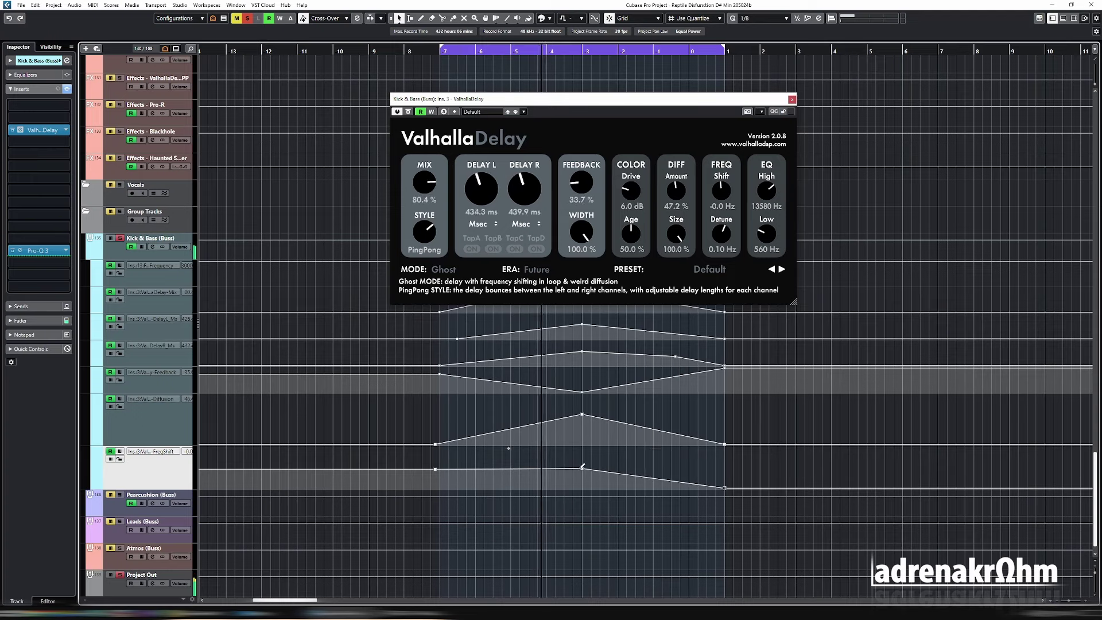
drag(582, 469, 510, 470)
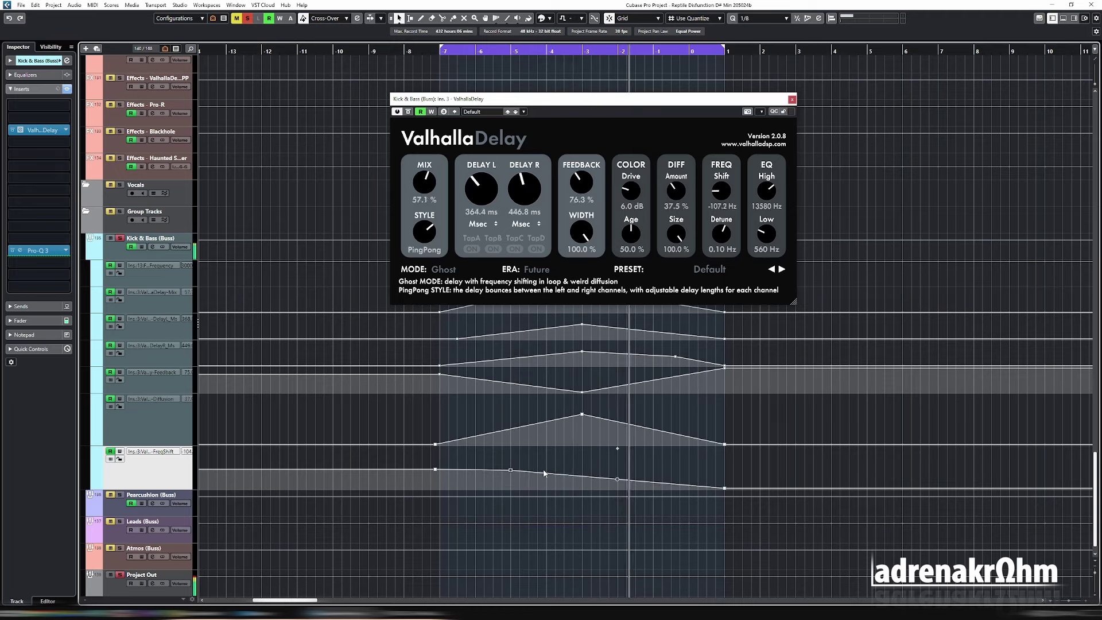
drag(624, 487, 619, 489)
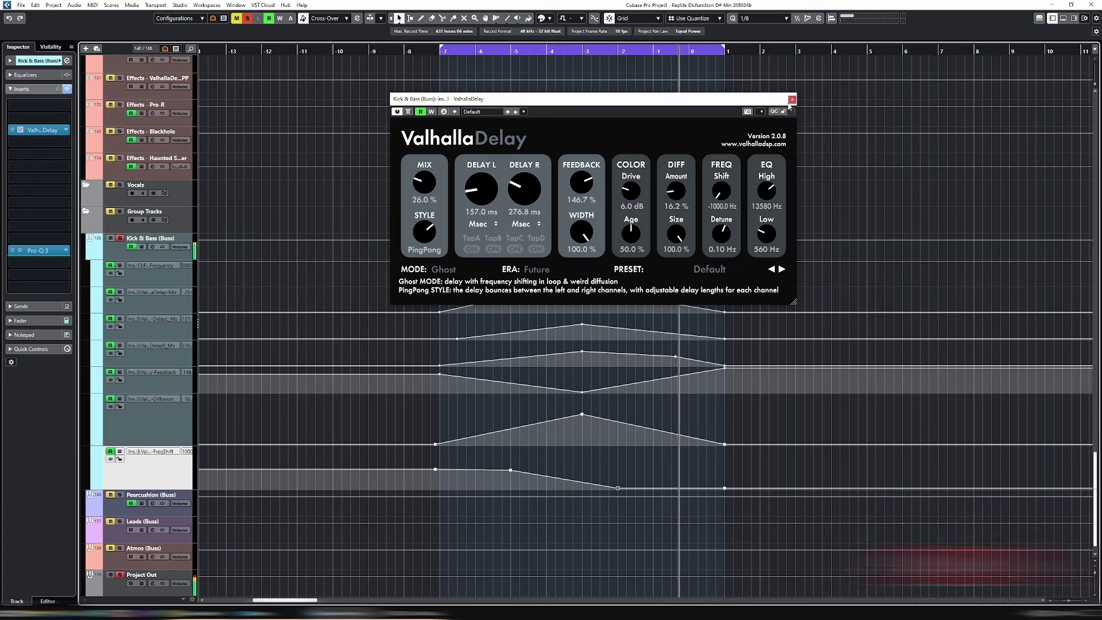
Extend the loop range to bar 6, turn off the Kick & Bass buss solo and play the intro effect in the full mix.
drag(767, 99, 601, 141)
drag(724, 49, 880, 56)
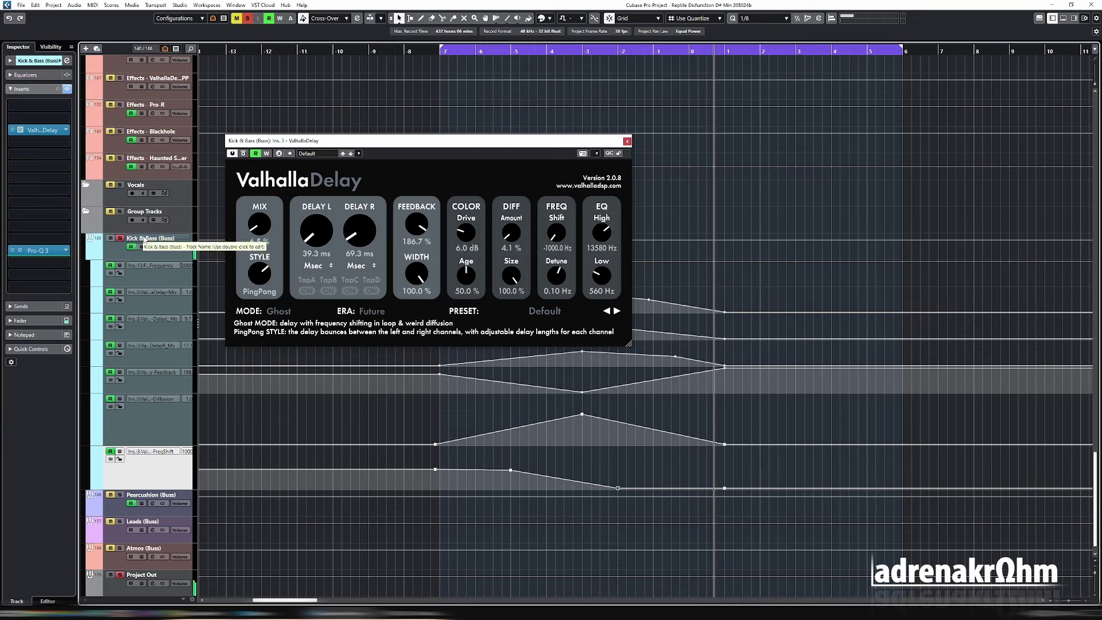
click(496, 51)
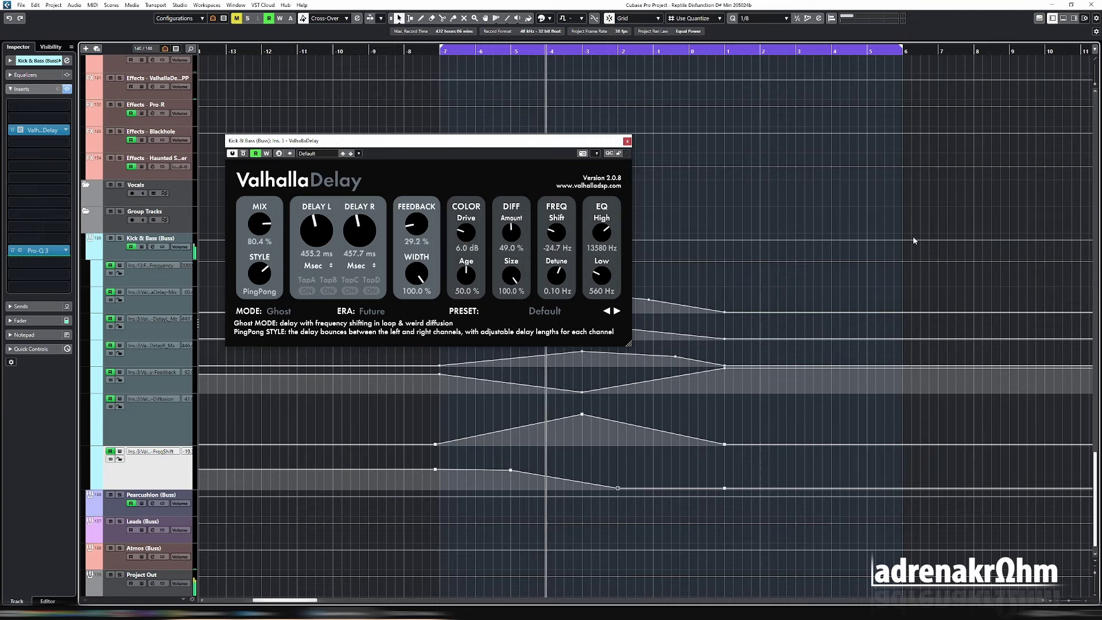
scroll(780, 238, up, 5)
scroll(783, 236, down, 5)
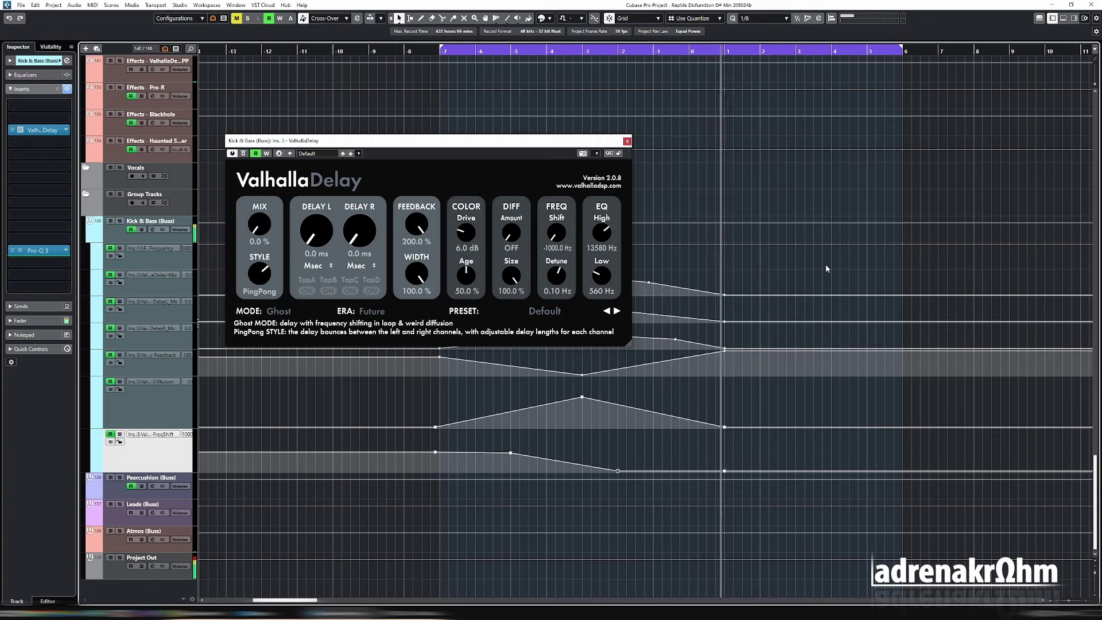
Close the ValhallaDelay window and zoom the arrangement out to show the instrument tracks after bar 1.
scroll(825, 264, up, 15)
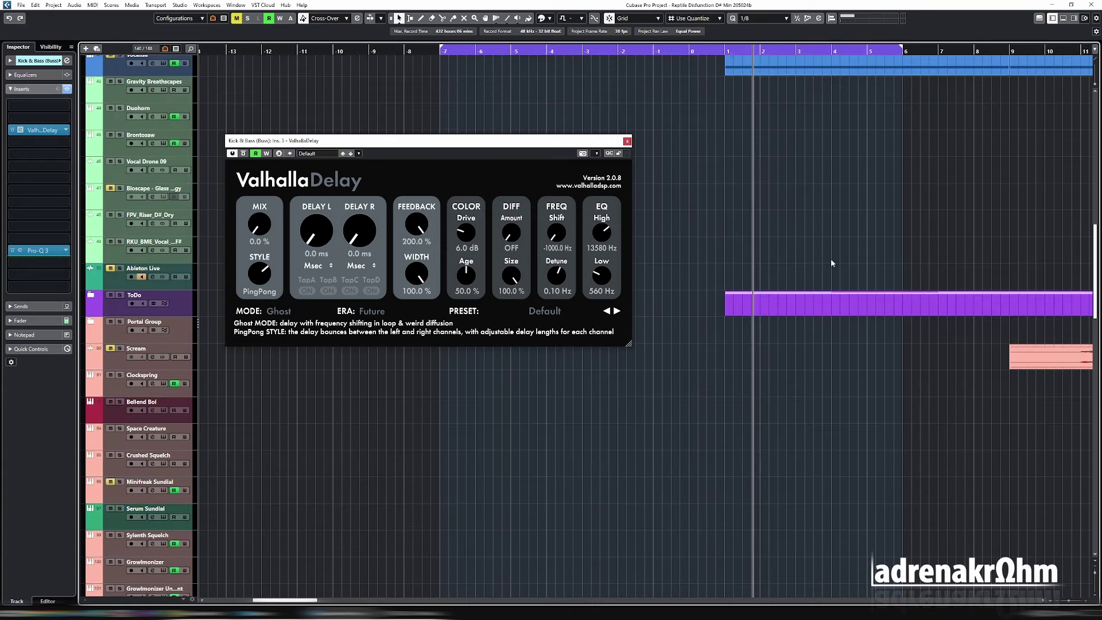
click(628, 142)
scroll(401, 252, down, 8)
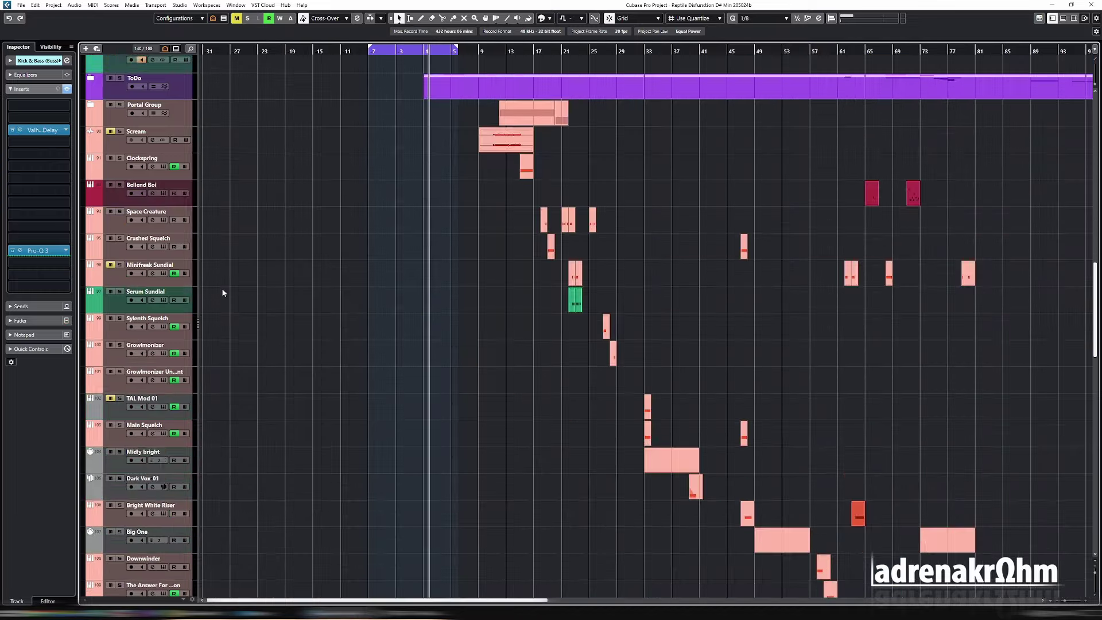
Replay the intro from bar -7 past bar 1 with the kick and bass tracks in view, and reopen the buss's ValhallaDelay beside its automation lanes.
scroll(172, 287, up, 15)
drag(559, 421, 447, 418)
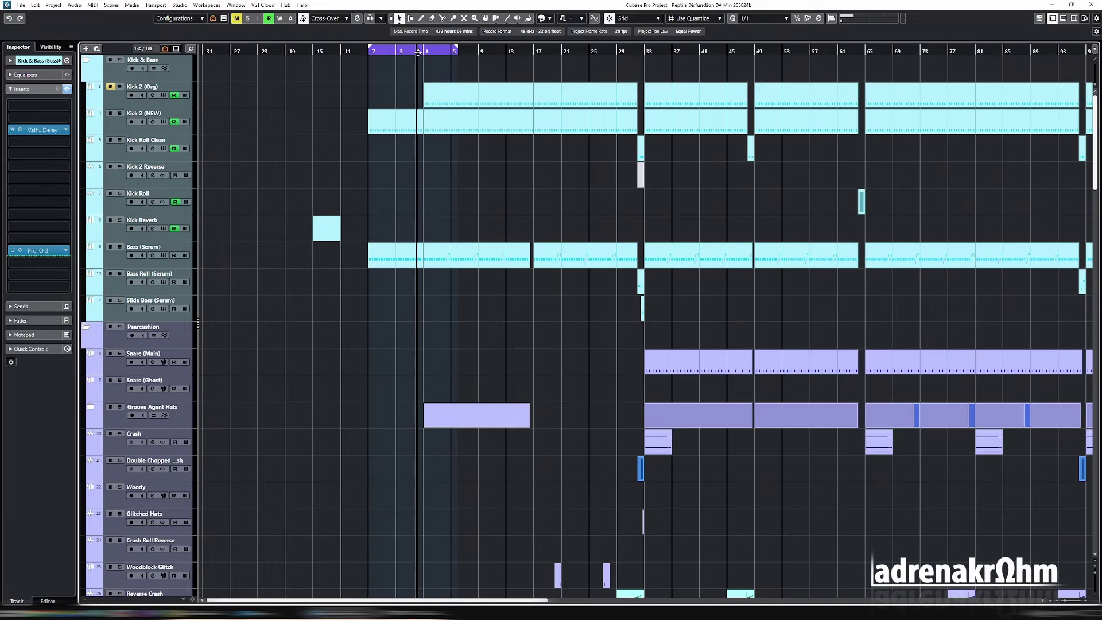
click(459, 129)
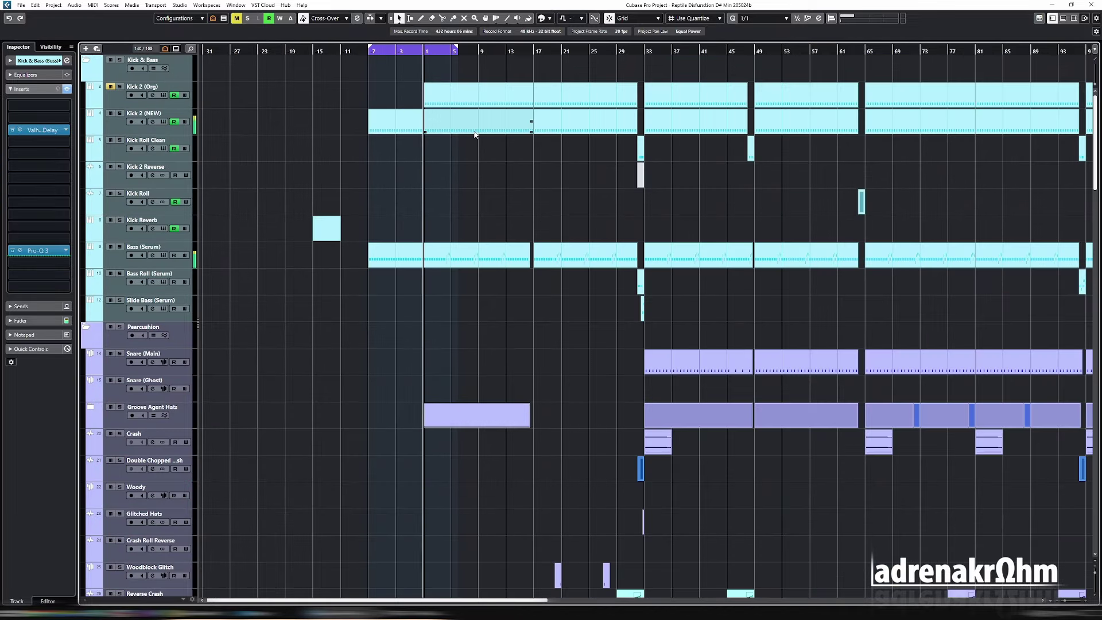
click(382, 75)
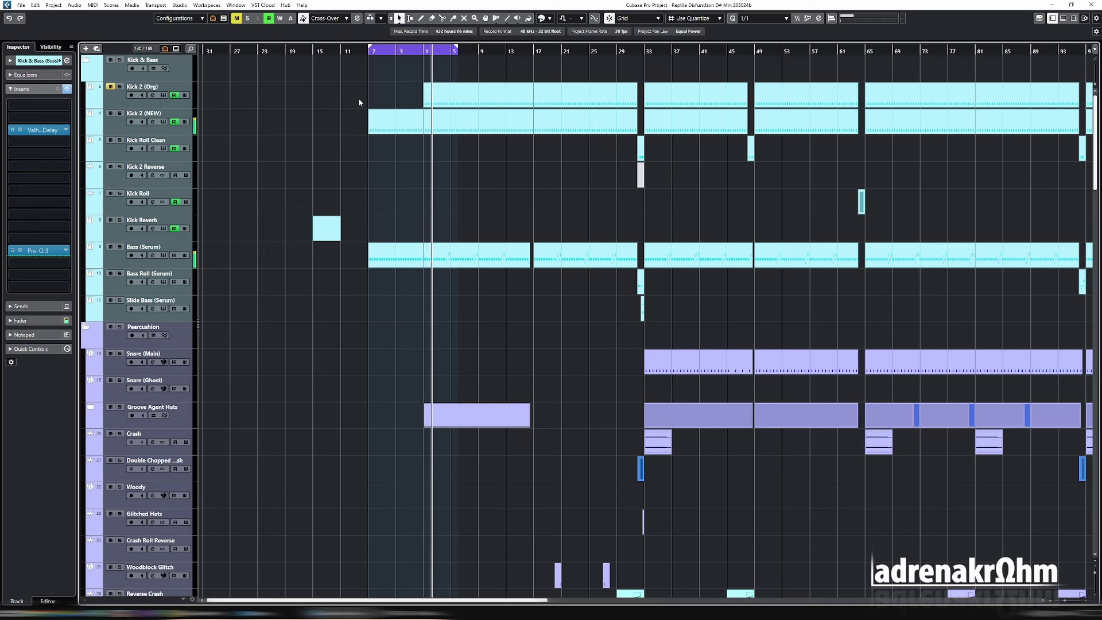
click(377, 53)
click(552, 254)
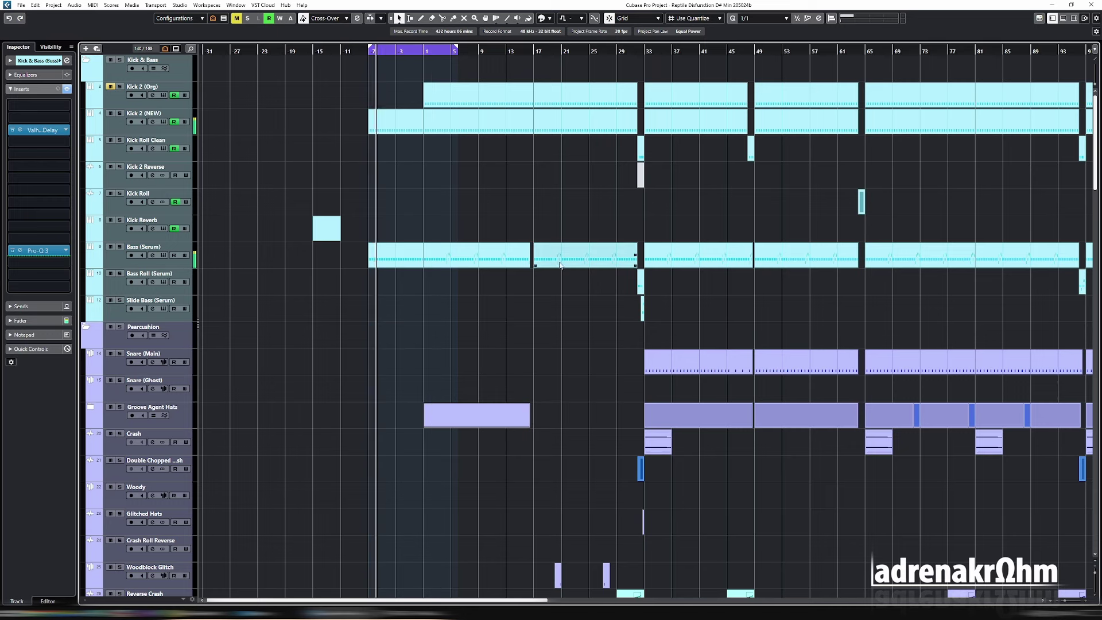
click(600, 294)
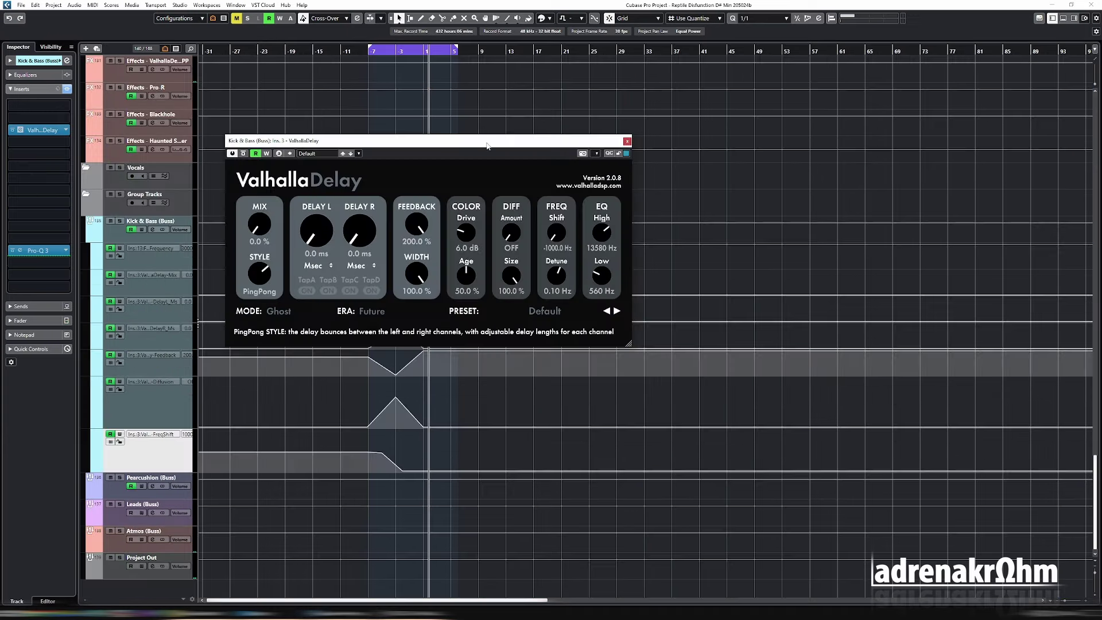
drag(482, 141, 732, 121)
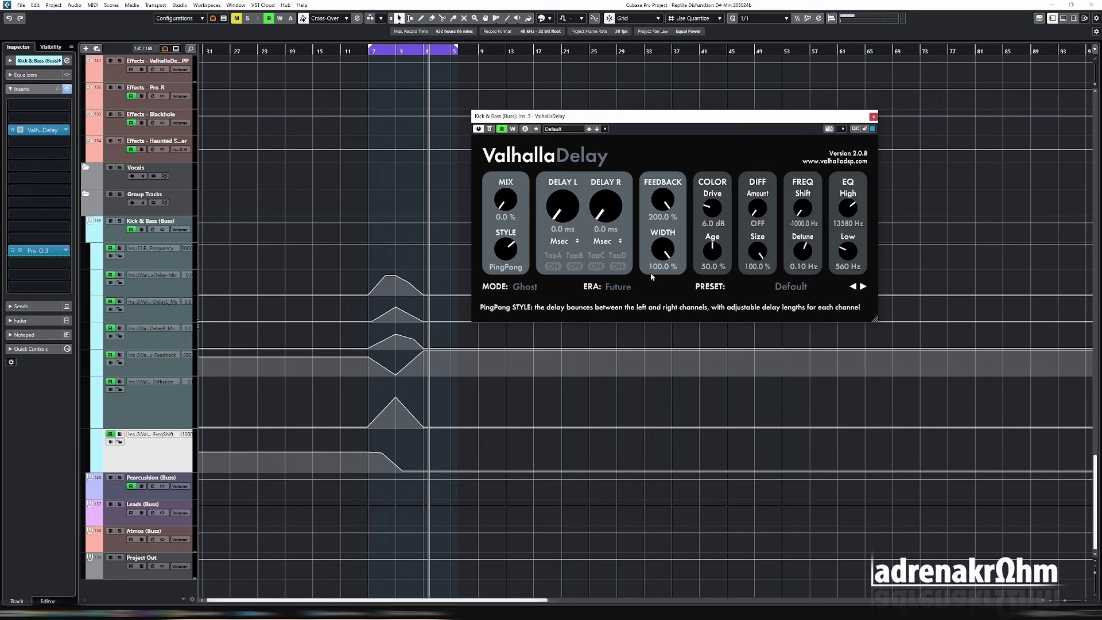